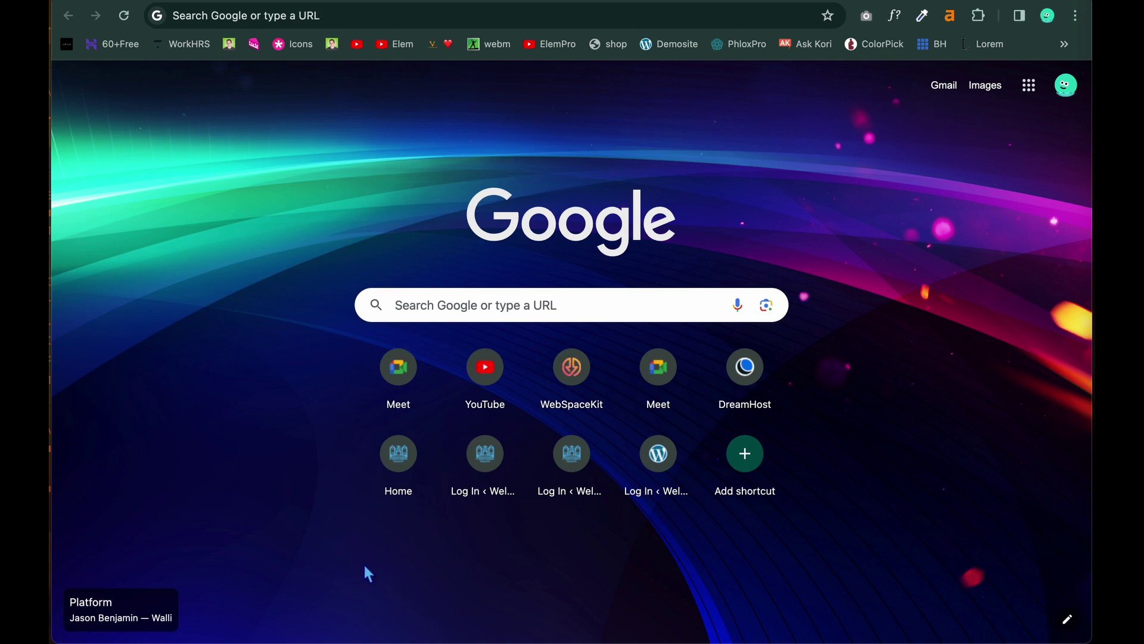
# Step: Load bluehost.in in Chrome using the address bar's autocompletion
pyautogui.click(400, 17)
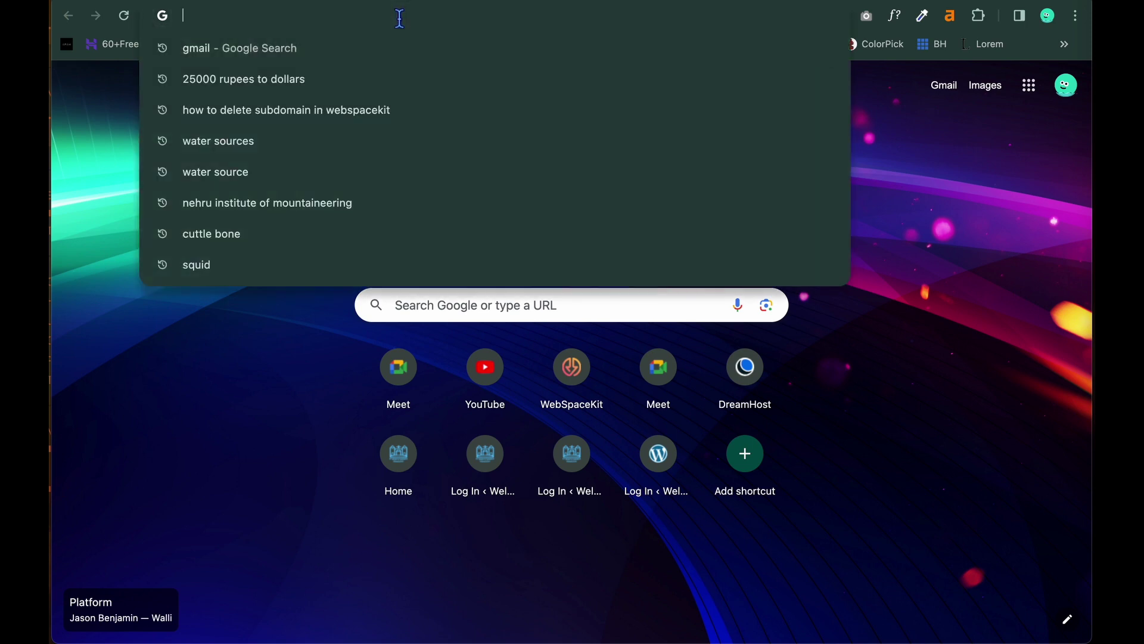
pyautogui.write('bluehost.in')
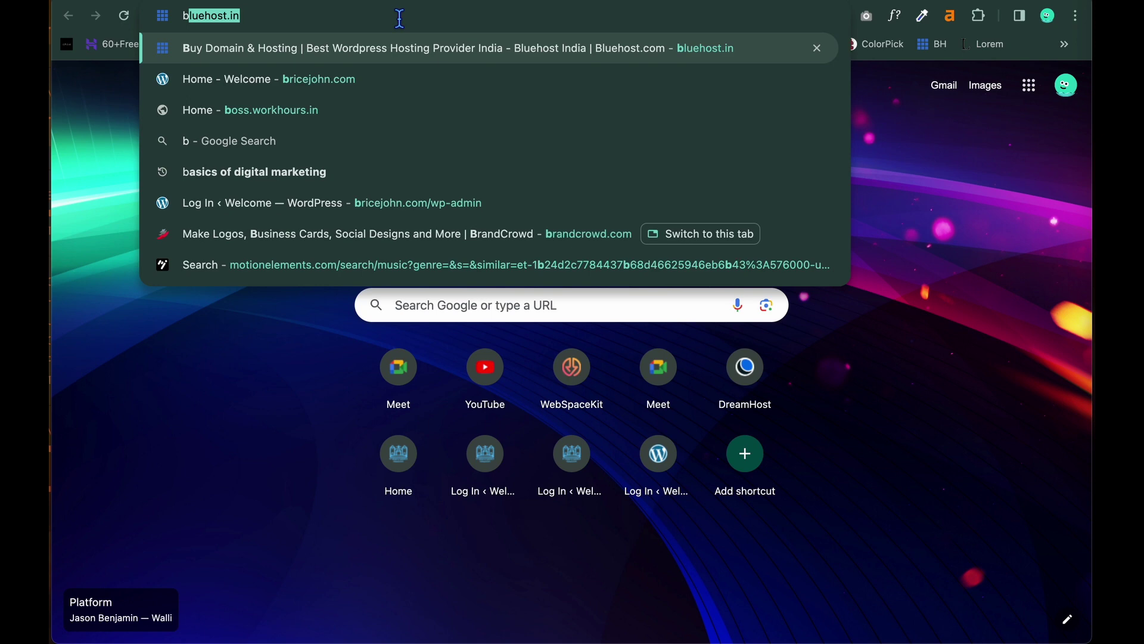
pyautogui.click(263, 20)
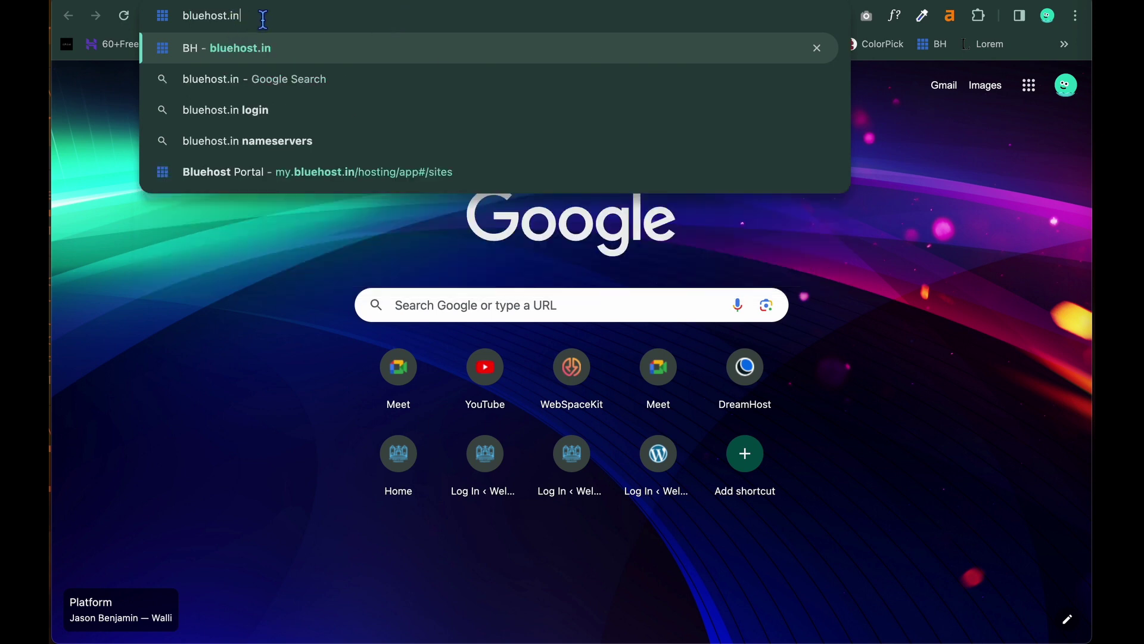
pyautogui.press('Return')
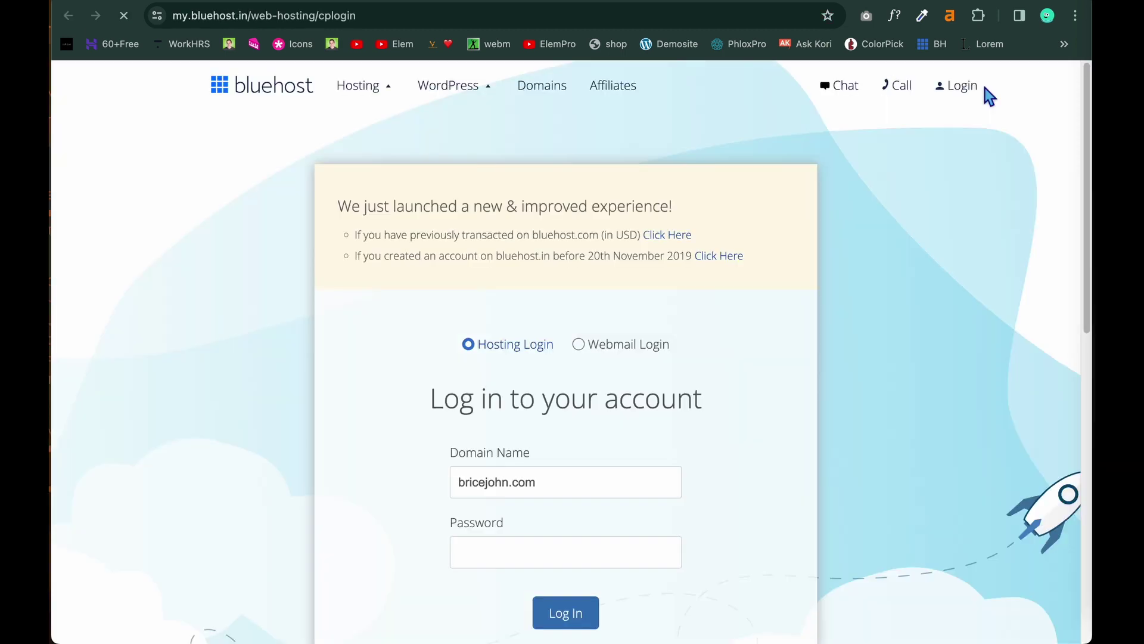
# Step: Enter the account password on the Hosting Login page and log in
pyautogui.scroll(-5, 739, 391)
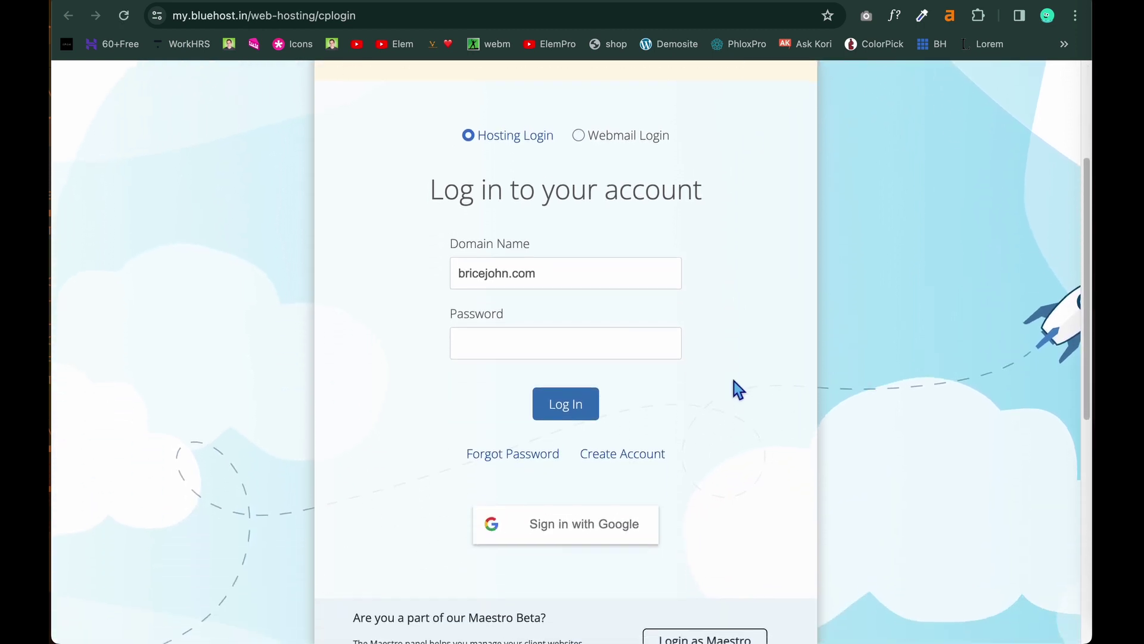
pyautogui.click(490, 346)
pyautogui.click(490, 348)
pyautogui.write('•••••••••••••••')
pyautogui.click(588, 424)
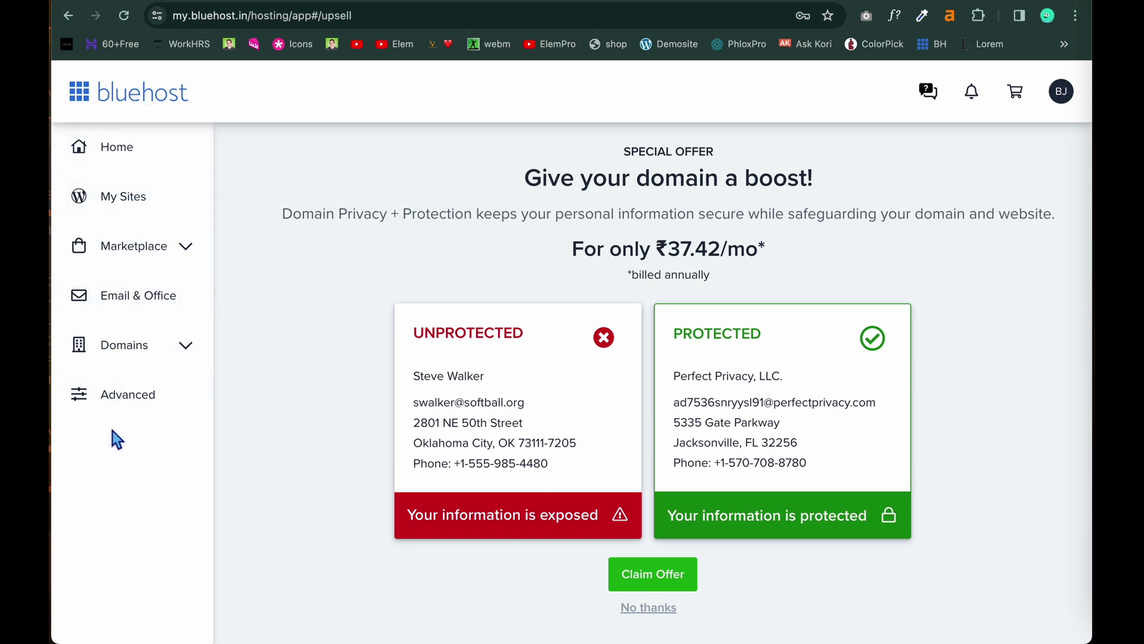
# Step: Open My Sites and scroll through all site cards, including Online LMS at workspace.bricejohn.com
pyautogui.click(144, 218)
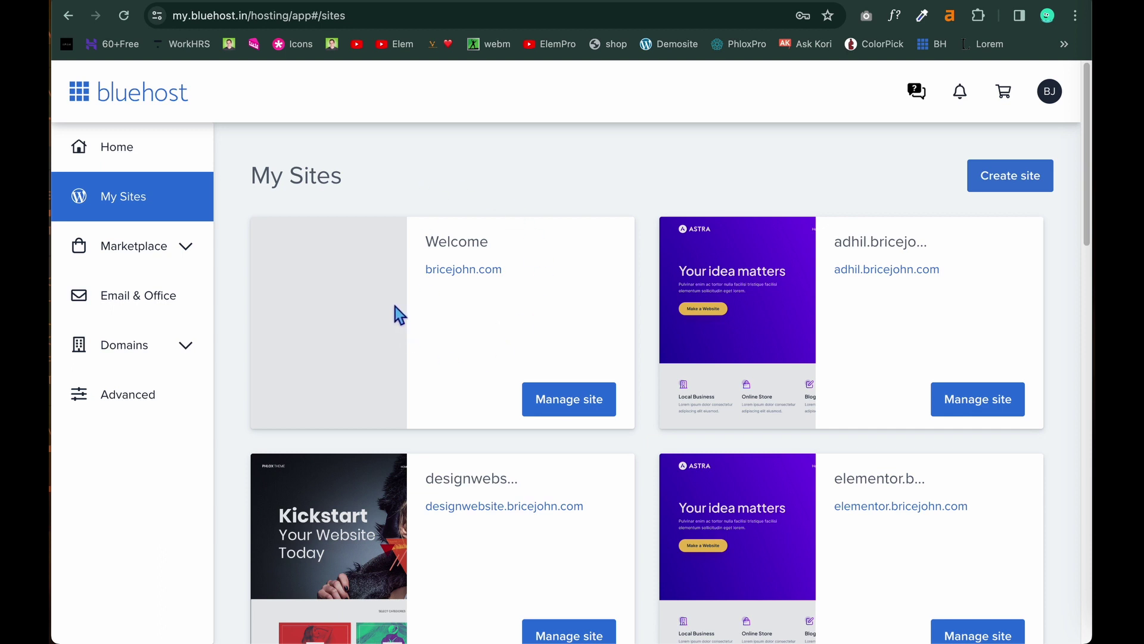
pyautogui.scroll(-1, 851, 312)
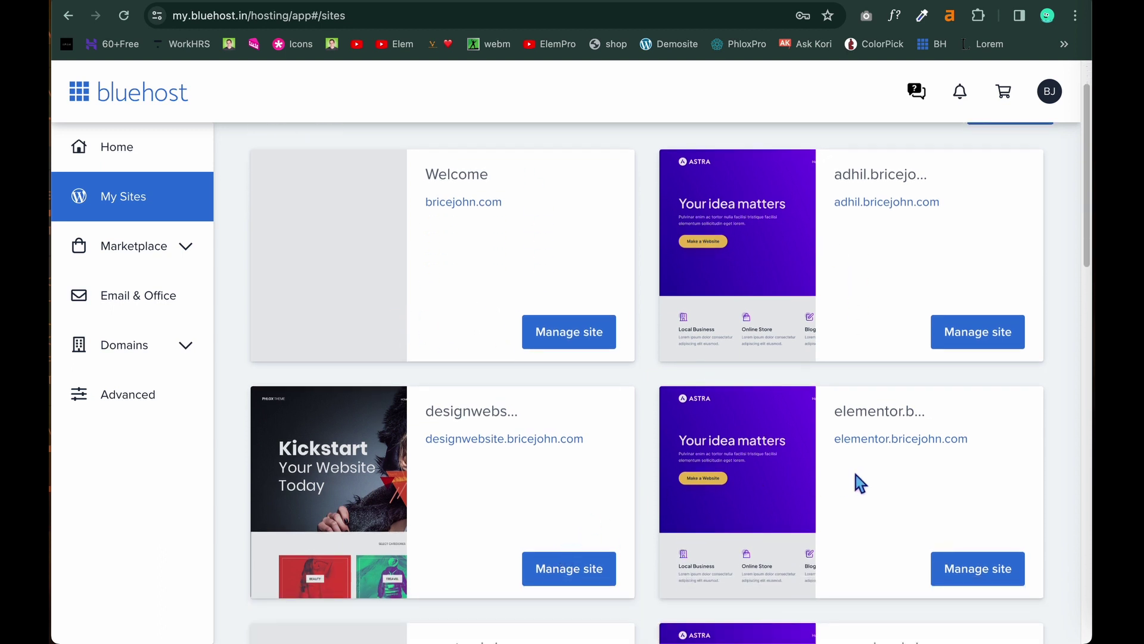
pyautogui.scroll(-3, 853, 473)
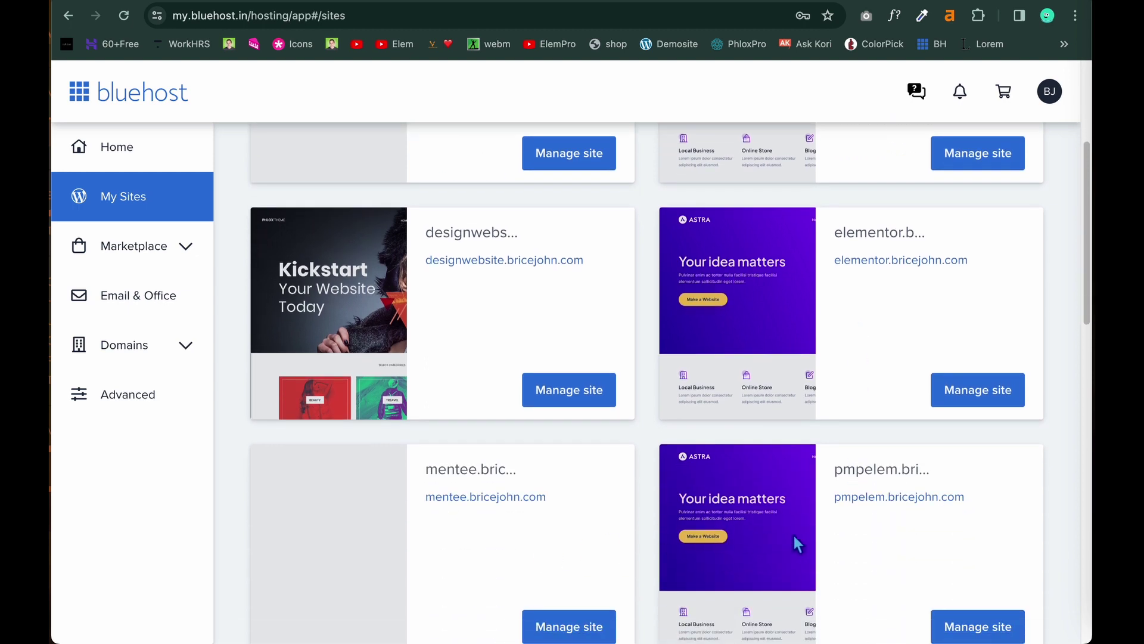
pyautogui.scroll(-3, 824, 525)
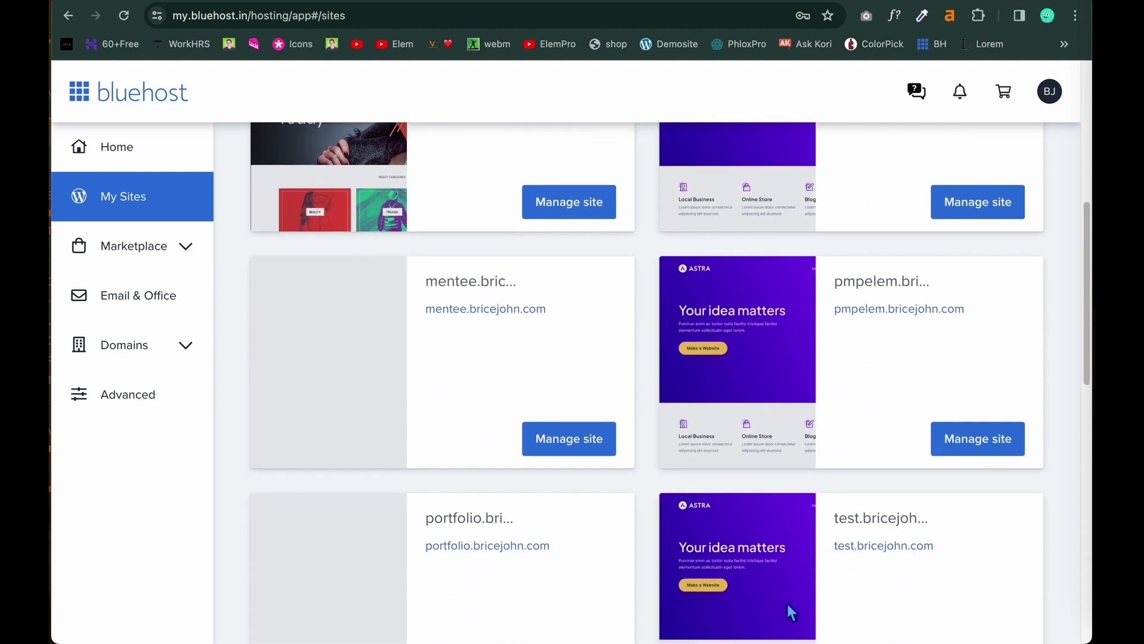
pyautogui.scroll(-5, 786, 608)
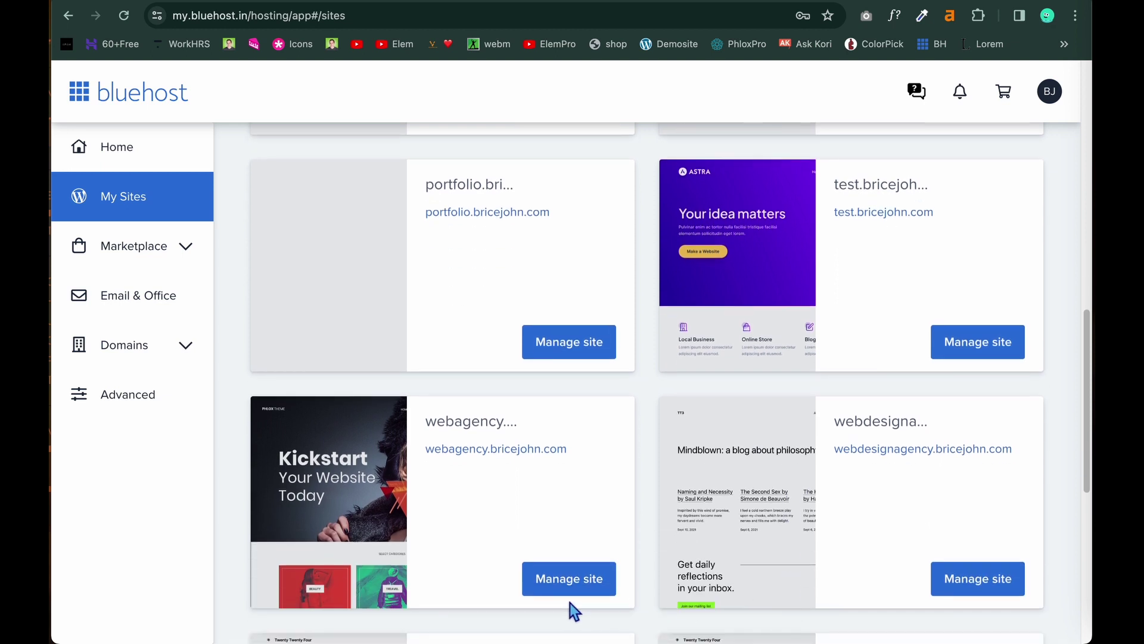
pyautogui.scroll(-7, 930, 542)
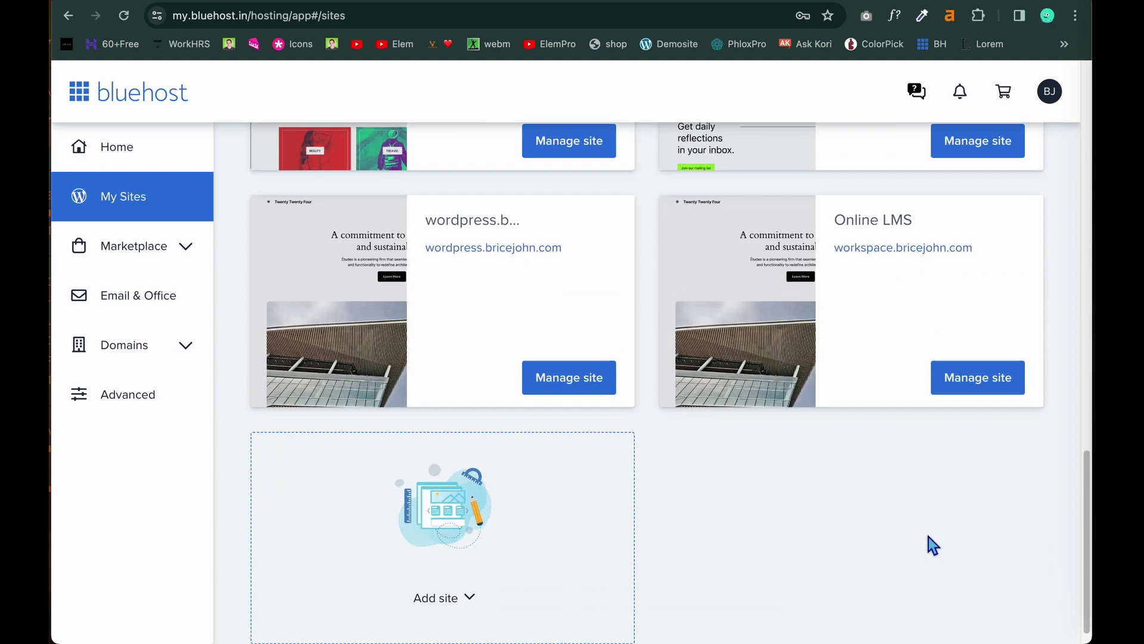
pyautogui.scroll(-1, 933, 544)
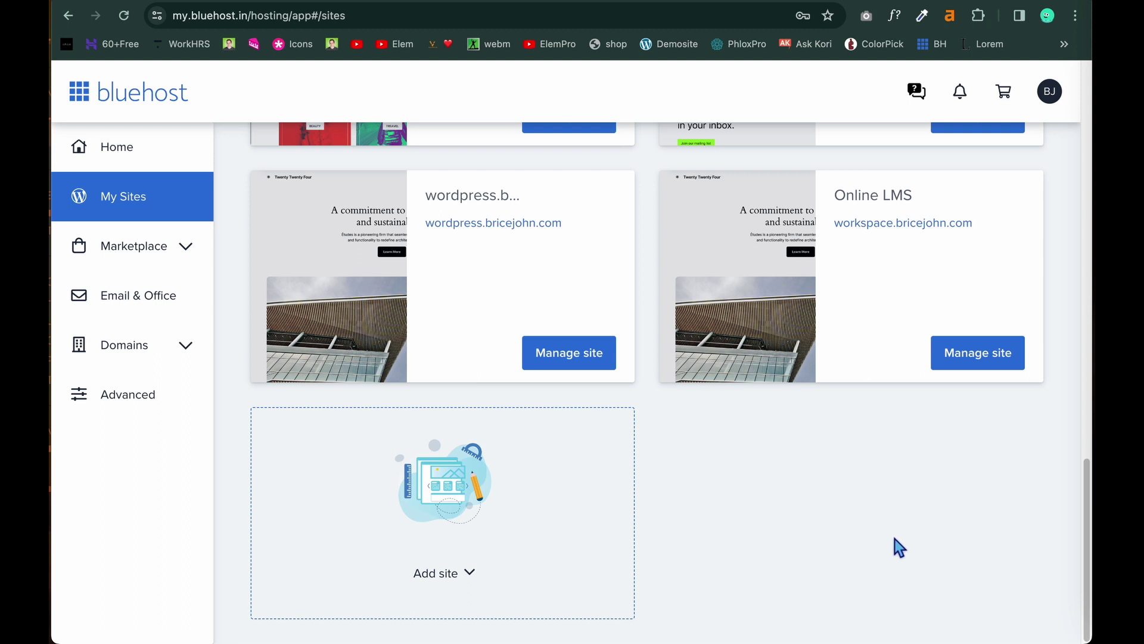
# Step: Open Domains > Subdomains and review existing subdomains like adhil, designwebsite, elementor and mentee
pyautogui.click(180, 357)
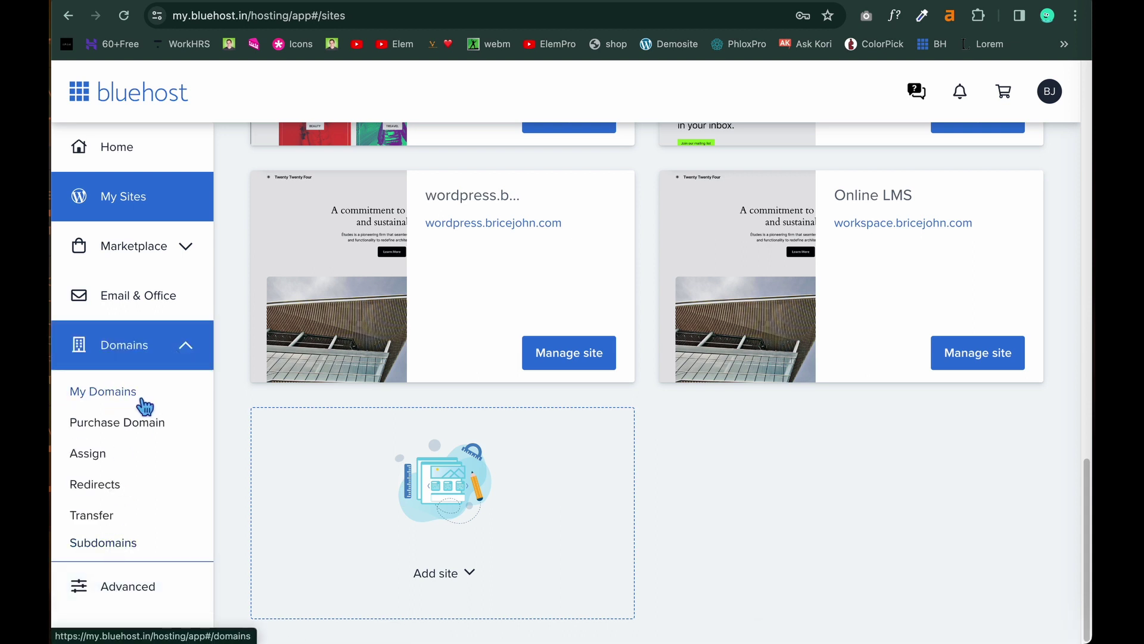
pyautogui.click(129, 553)
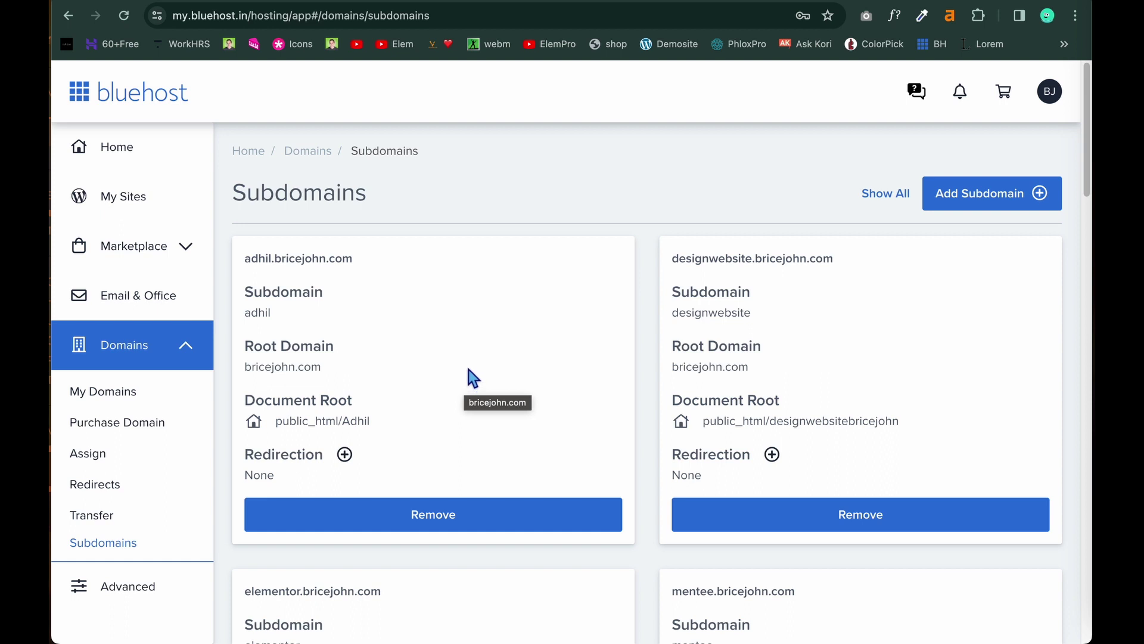
pyautogui.scroll(-1, 468, 369)
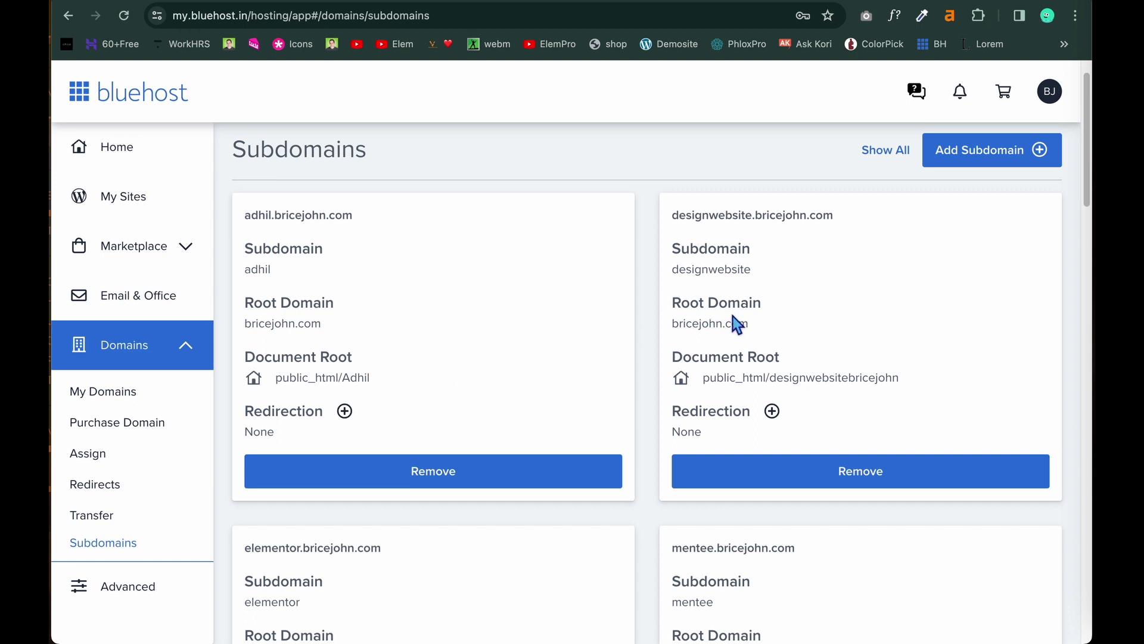
pyautogui.scroll(-2, 733, 319)
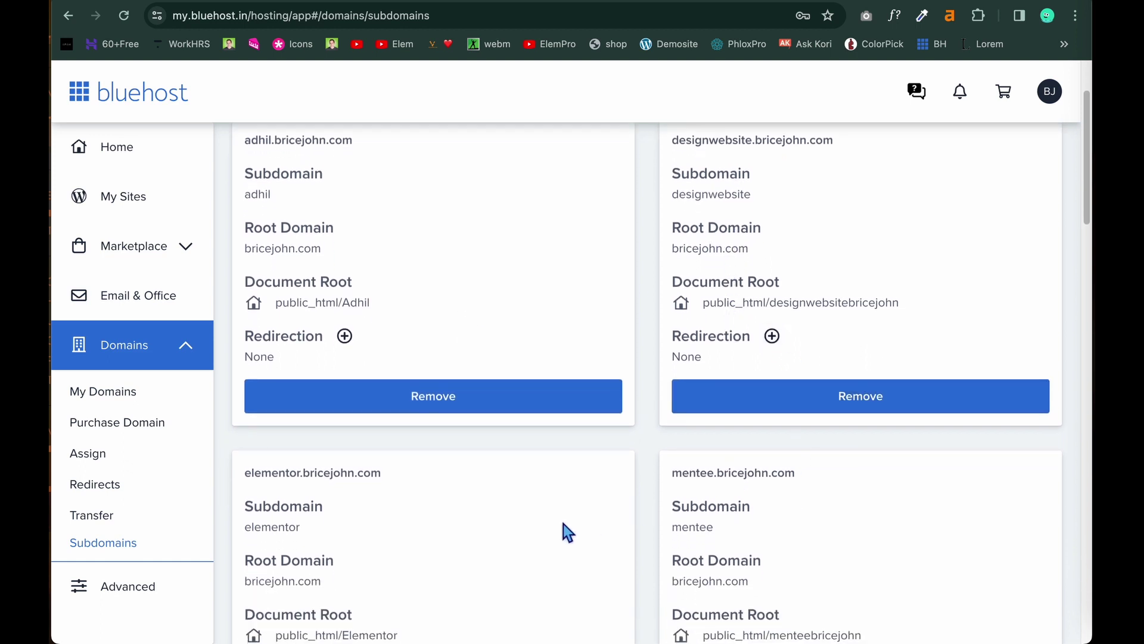
pyautogui.scroll(-8, 563, 524)
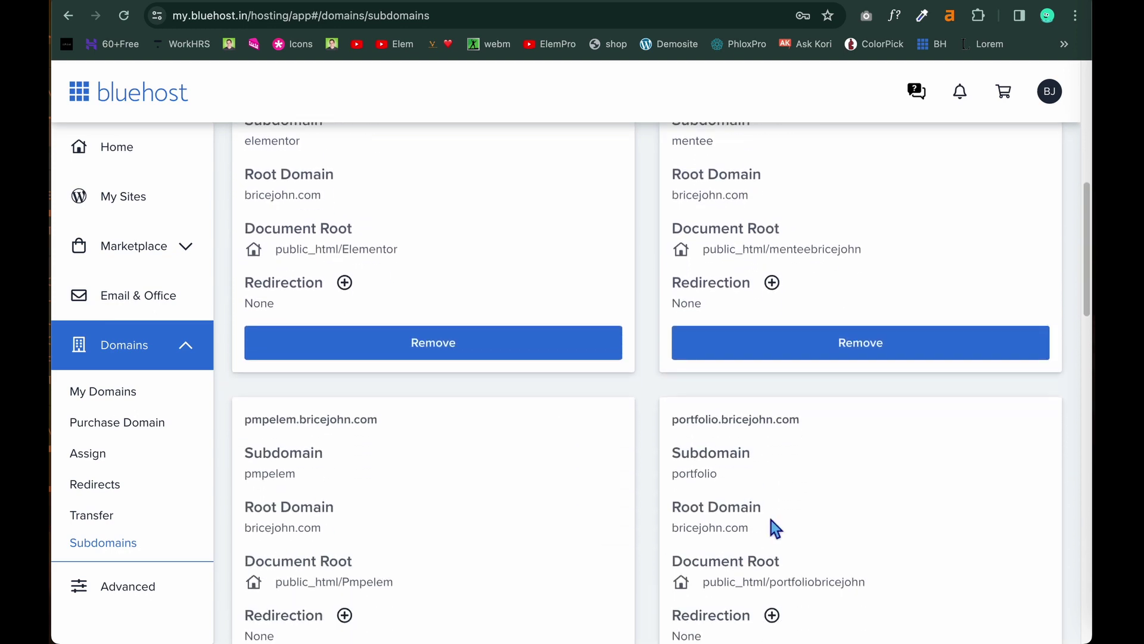
pyautogui.scroll(-4, 771, 519)
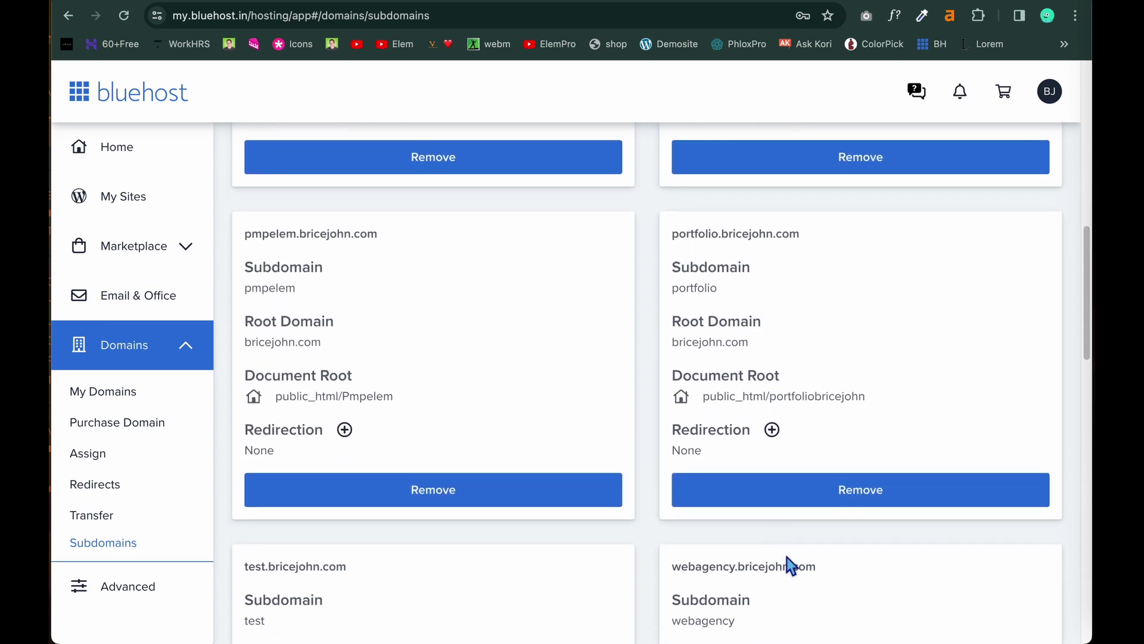
pyautogui.scroll(-10, 603, 573)
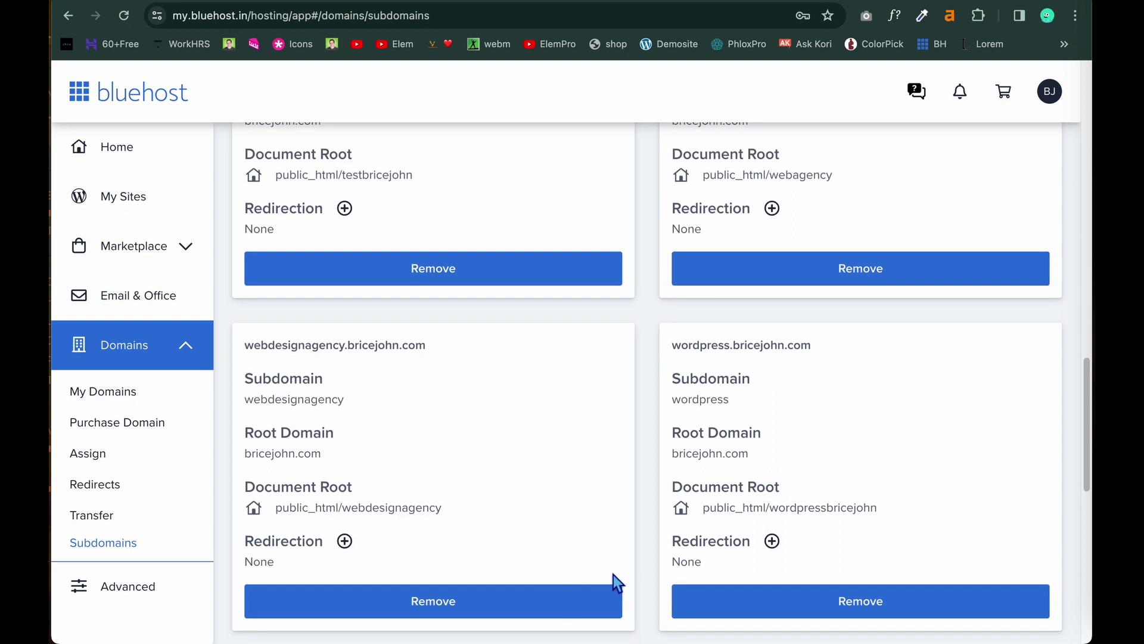
pyautogui.scroll(-6, 685, 581)
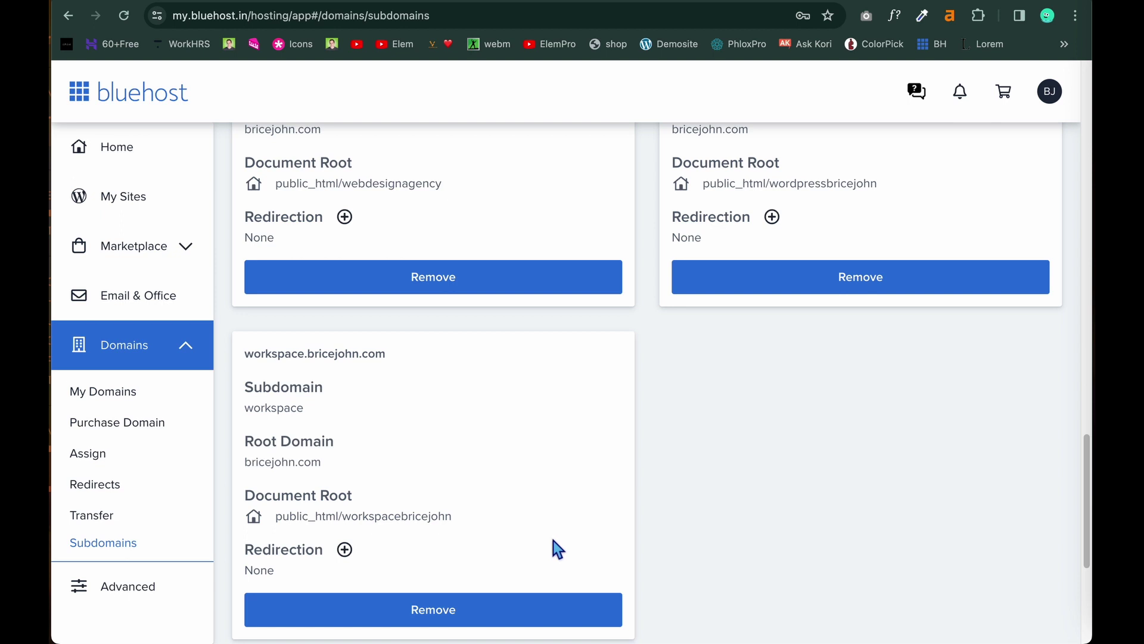
pyautogui.scroll(15, 553, 540)
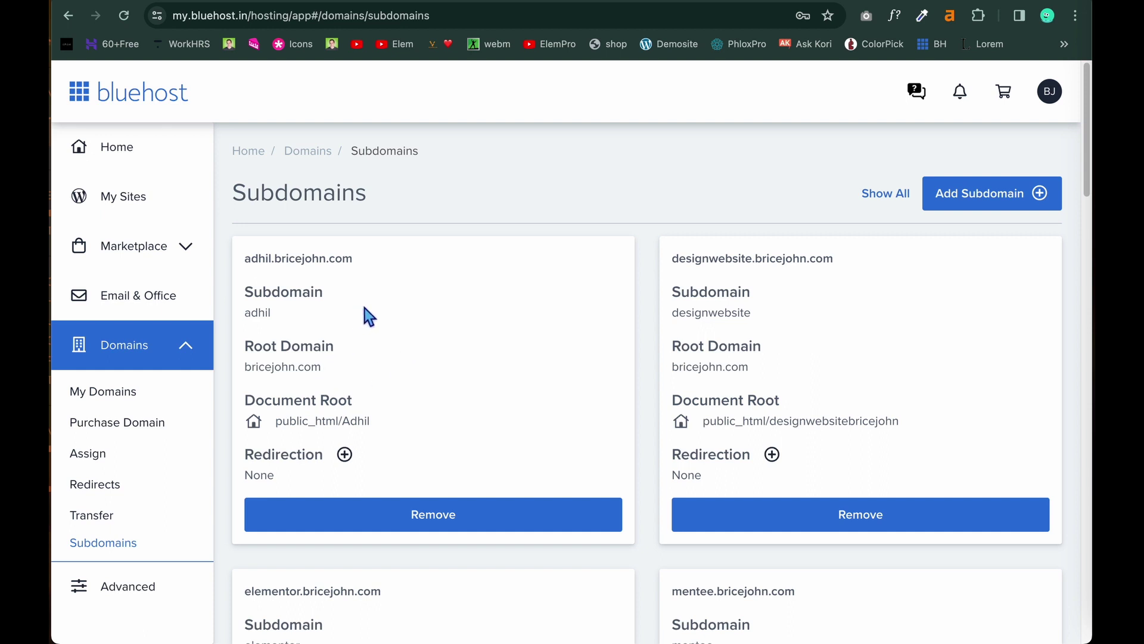
# Step: Start a new subdomain and enter 'demo' as its name
pyautogui.click(973, 204)
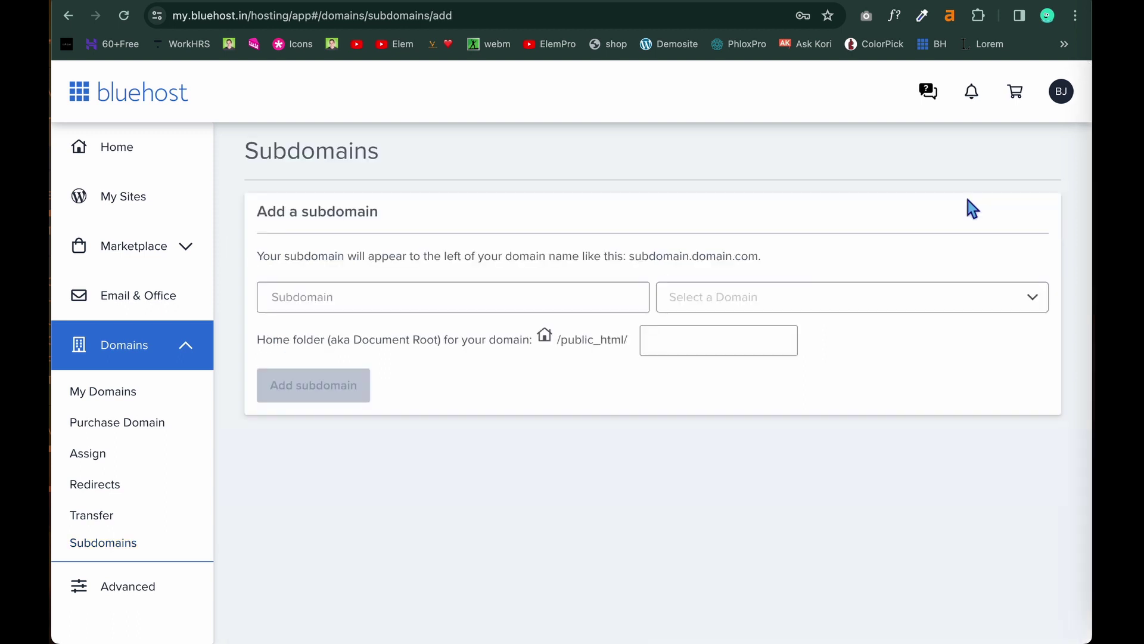
pyautogui.click(488, 305)
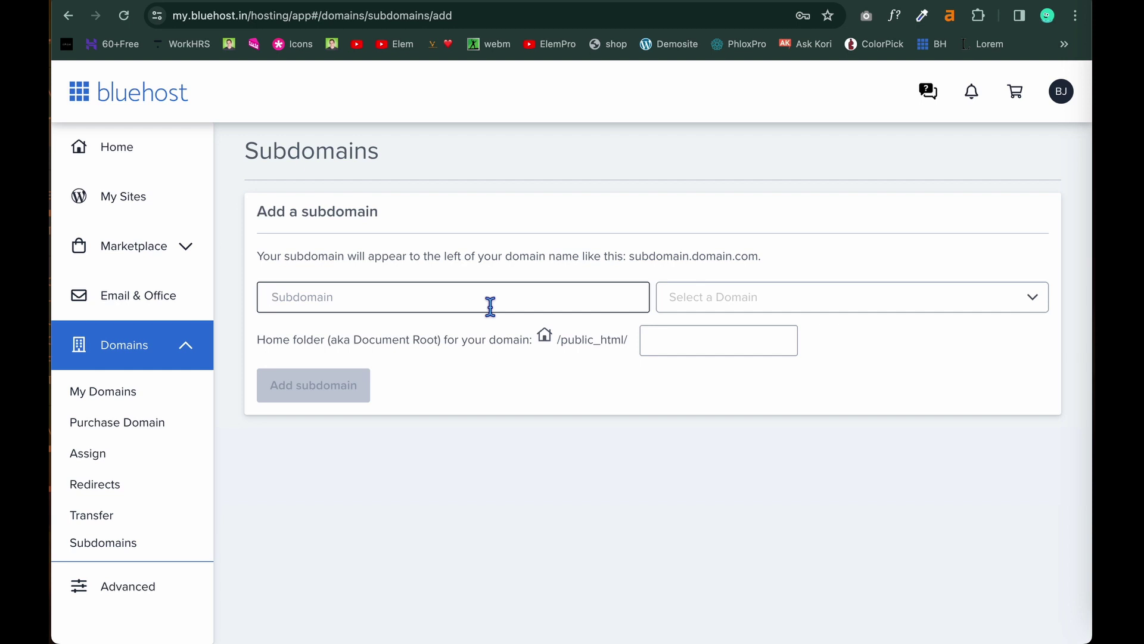
pyautogui.write('demo')
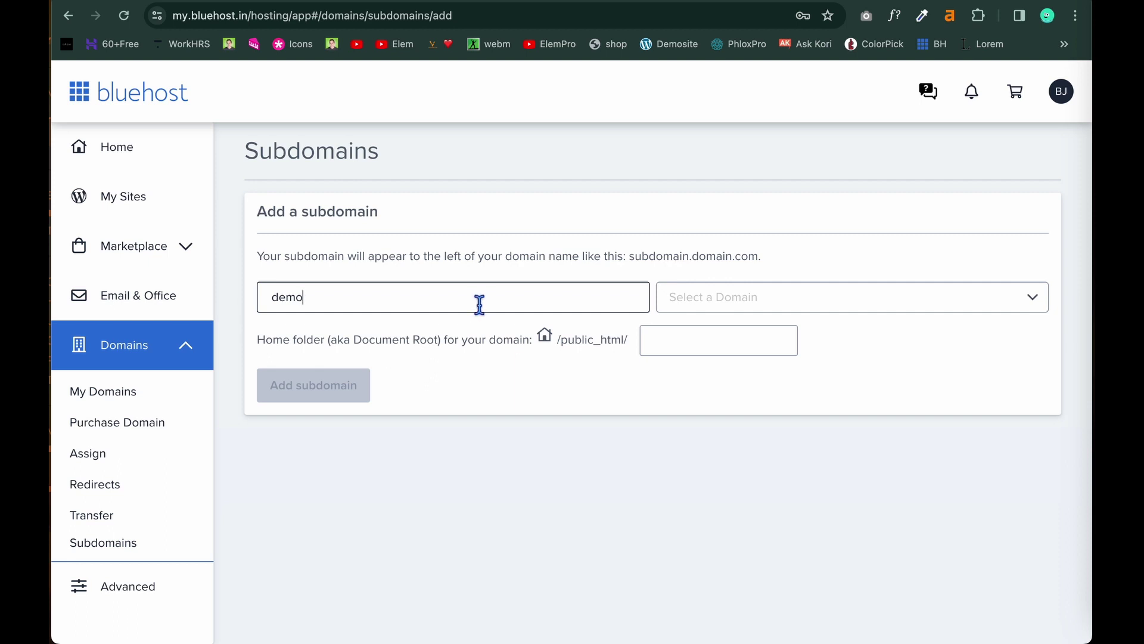
pyautogui.write('.')
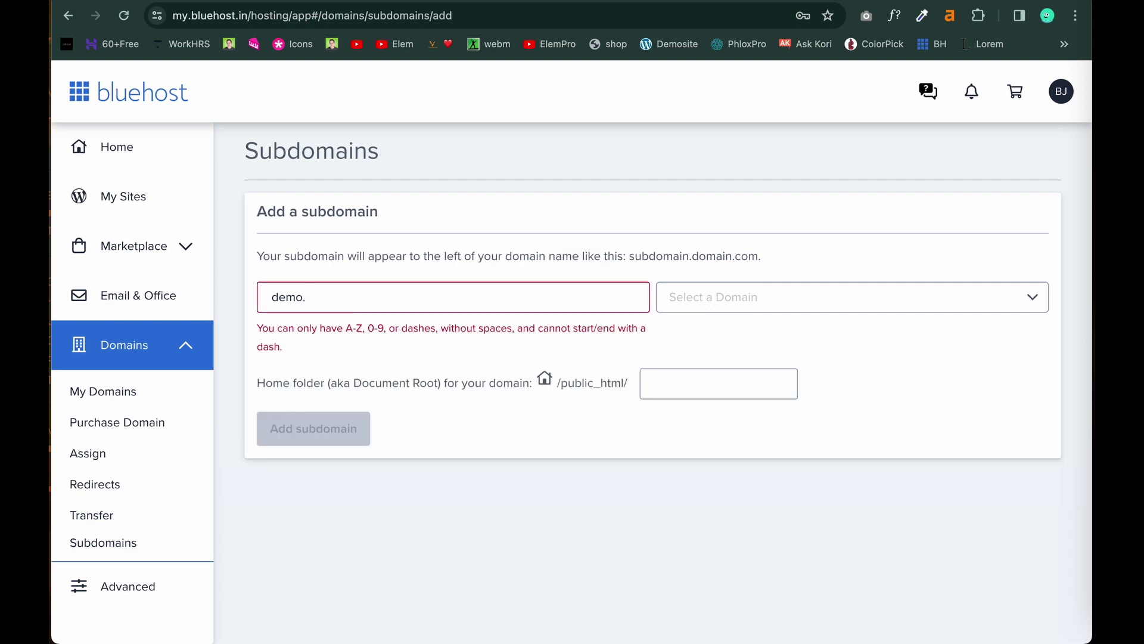
pyautogui.press('BackSpace')
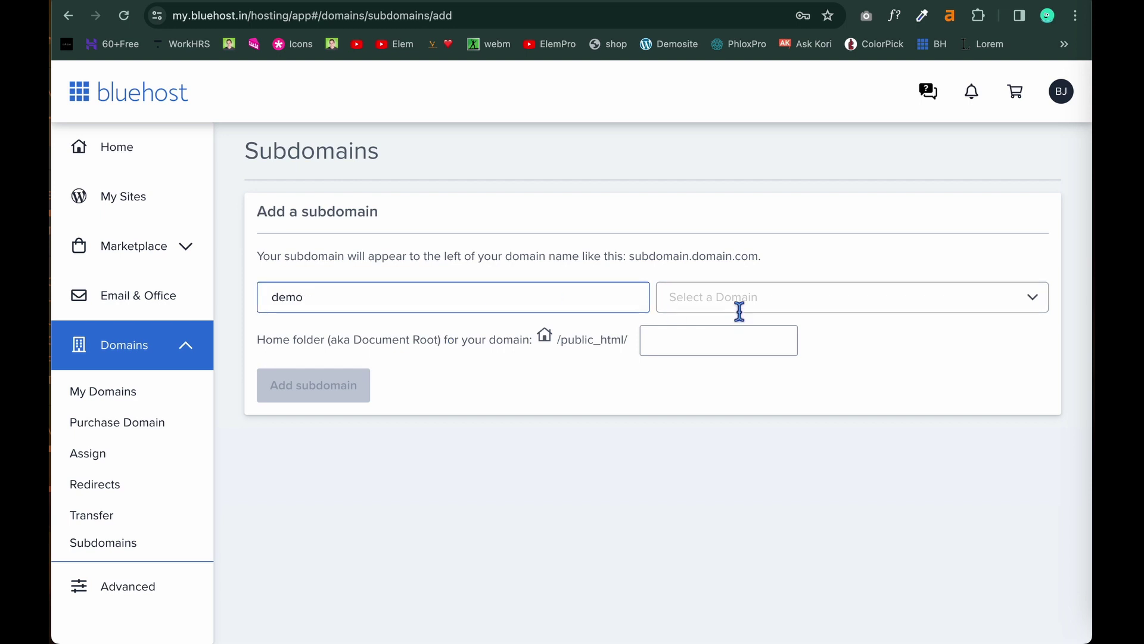
# Step: Attach it to bricejohn.com with home folder public_html/demo and add the subdomain
pyautogui.click(762, 298)
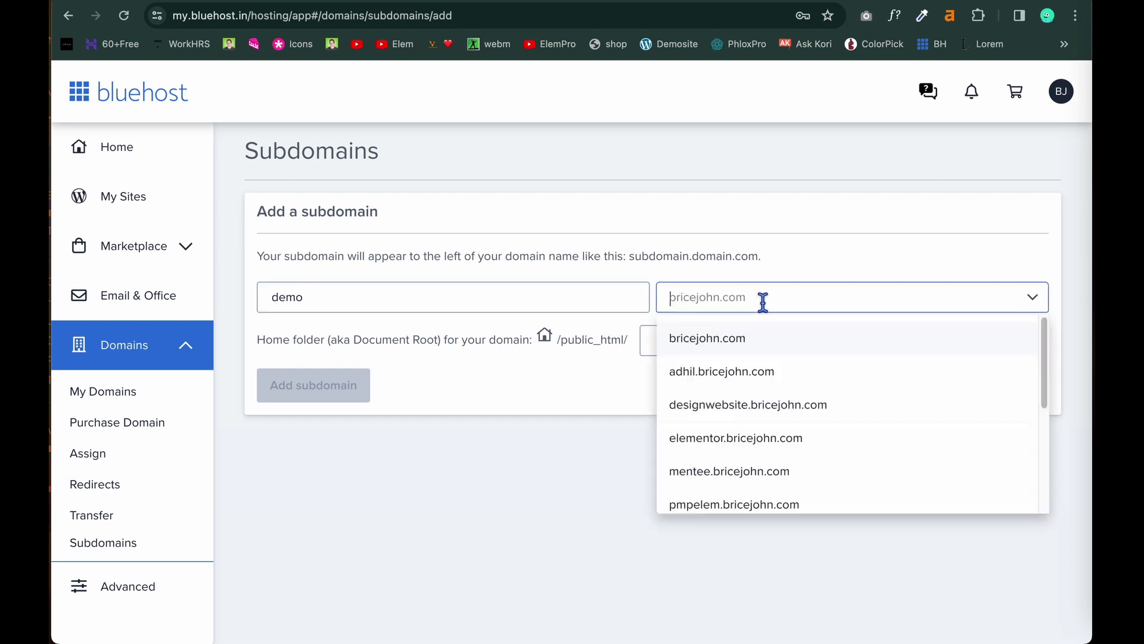
pyautogui.click(710, 349)
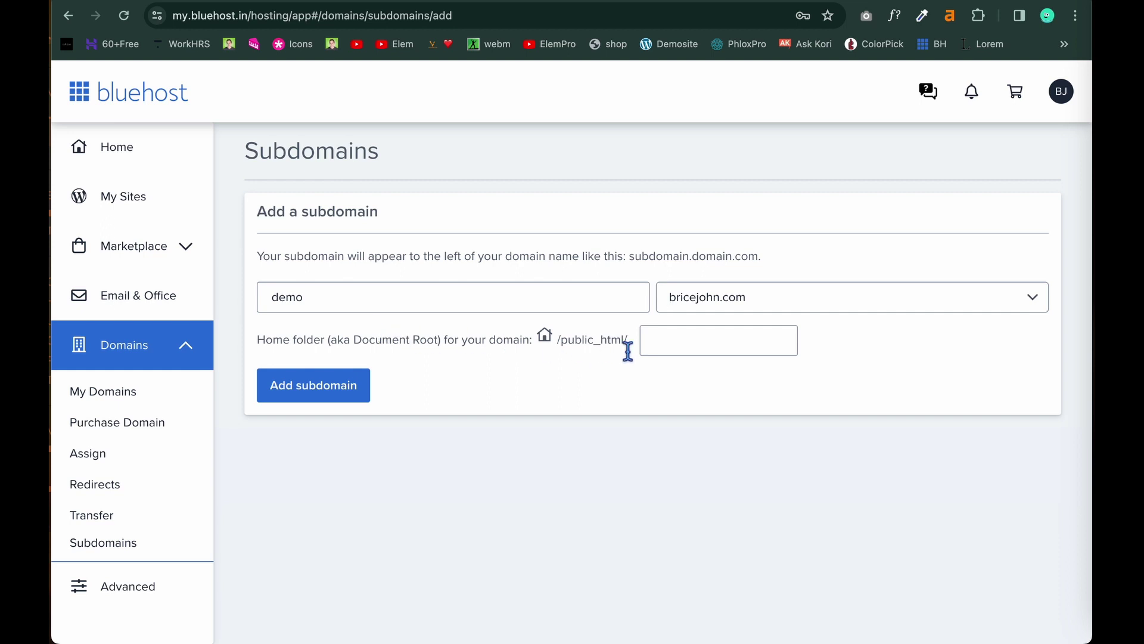
pyautogui.click(720, 350)
pyautogui.click(669, 337)
pyautogui.write('demo')
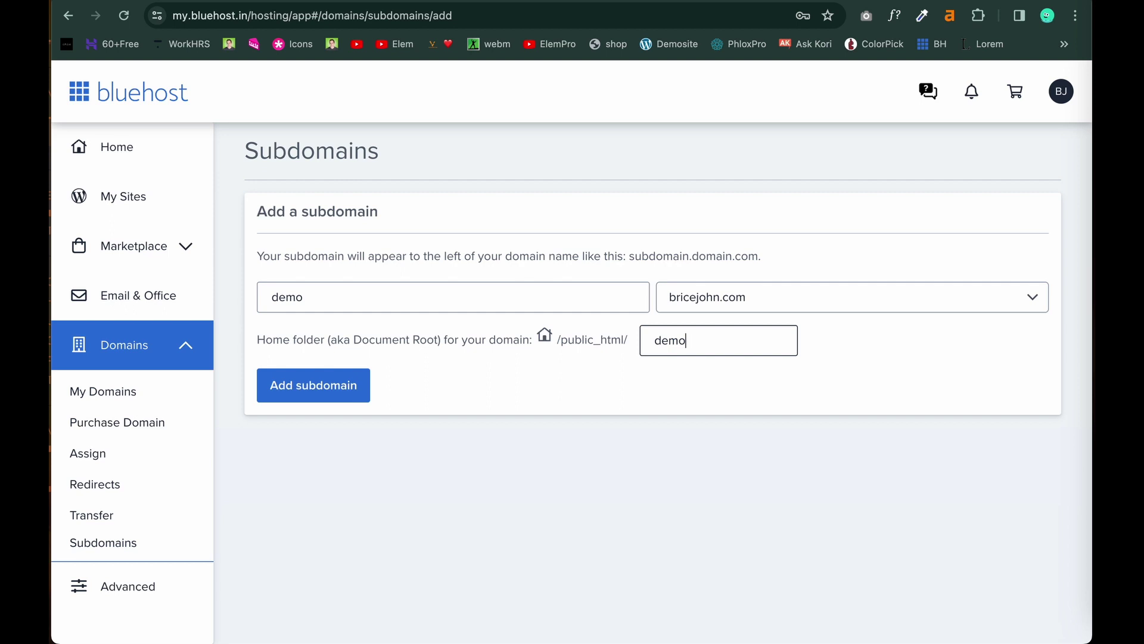
pyautogui.click(335, 395)
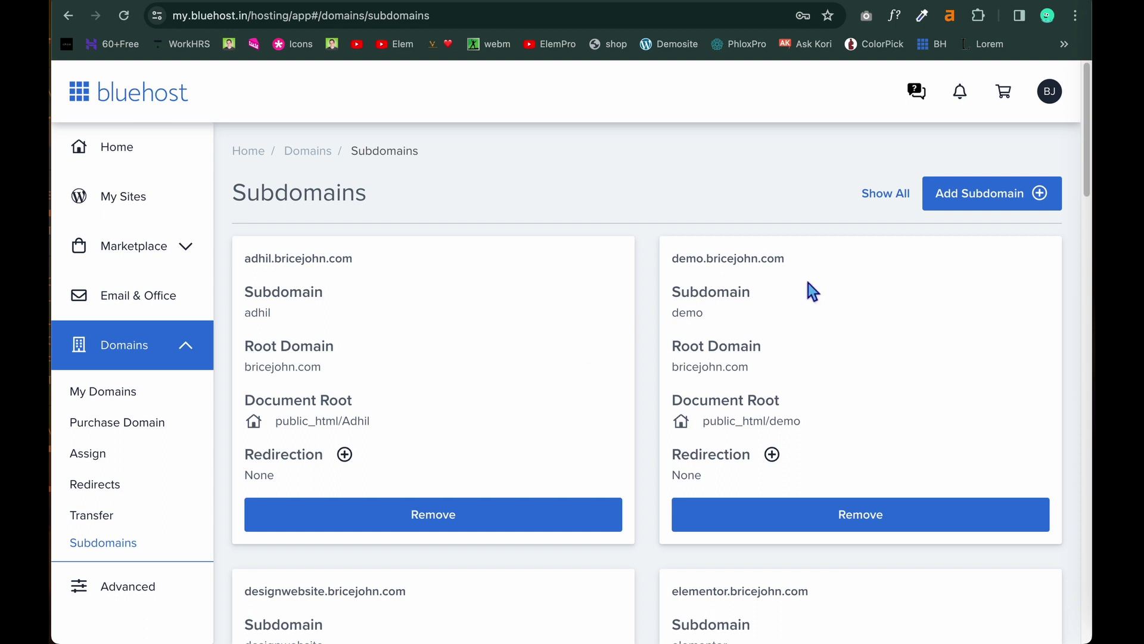
# Step: Open cPanel from Advanced and search its tools for 'ssl'
pyautogui.click(103, 391)
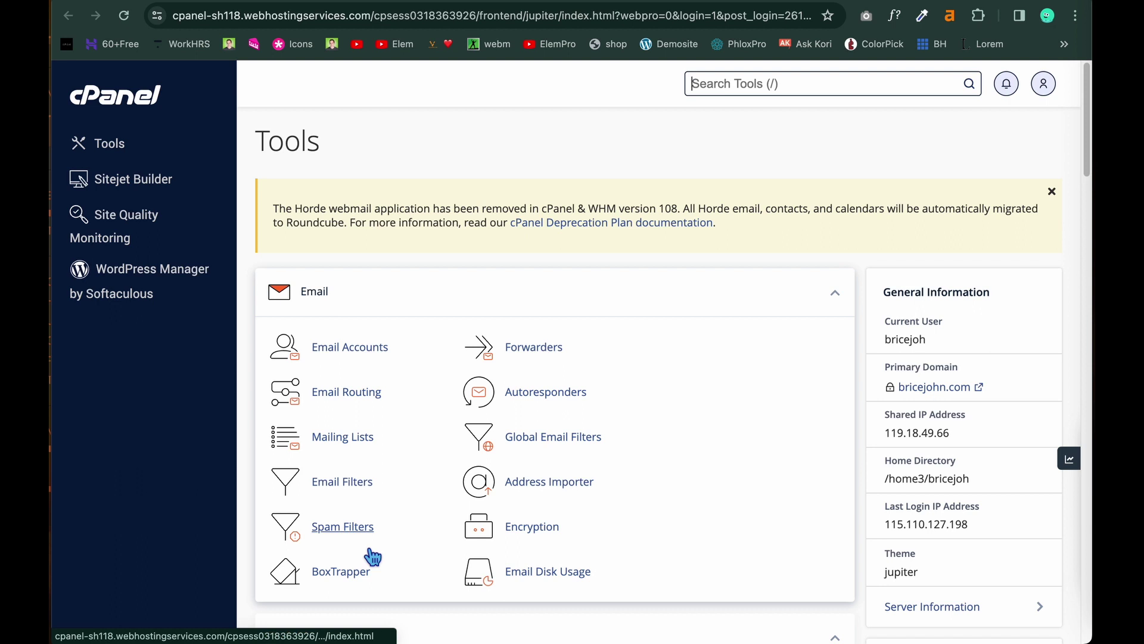
pyautogui.click(728, 97)
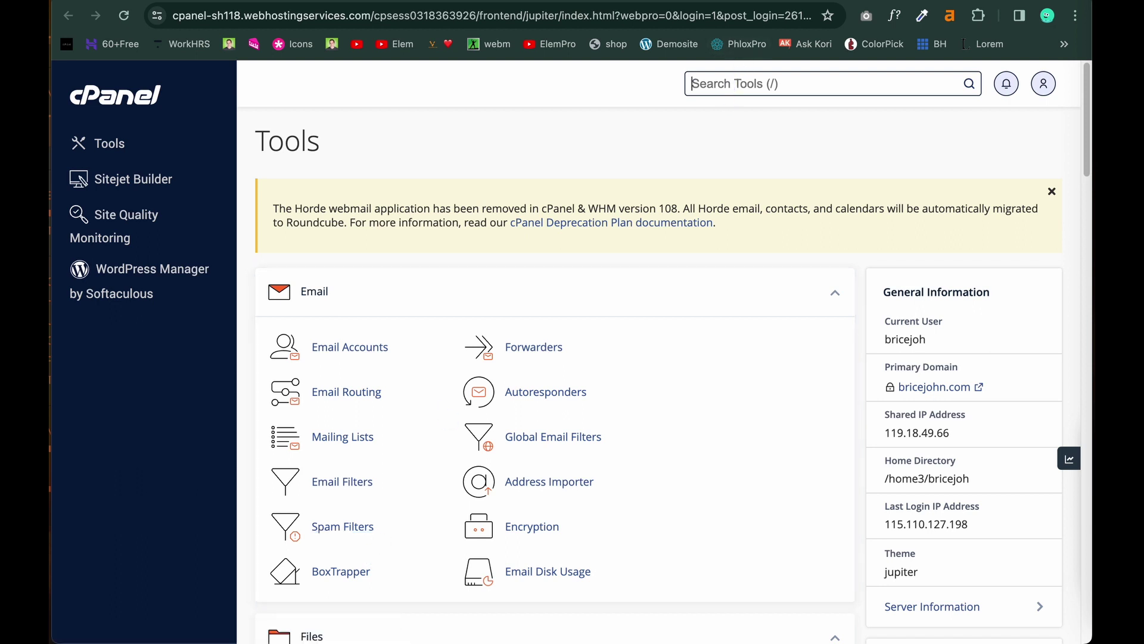
pyautogui.write('ss')
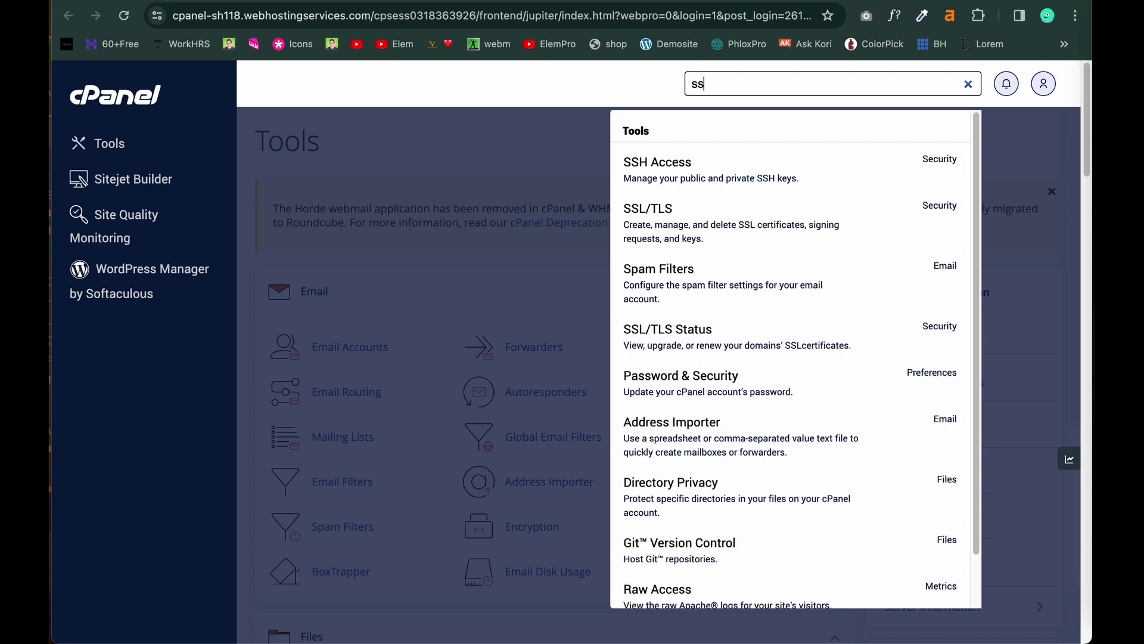
pyautogui.write('l')
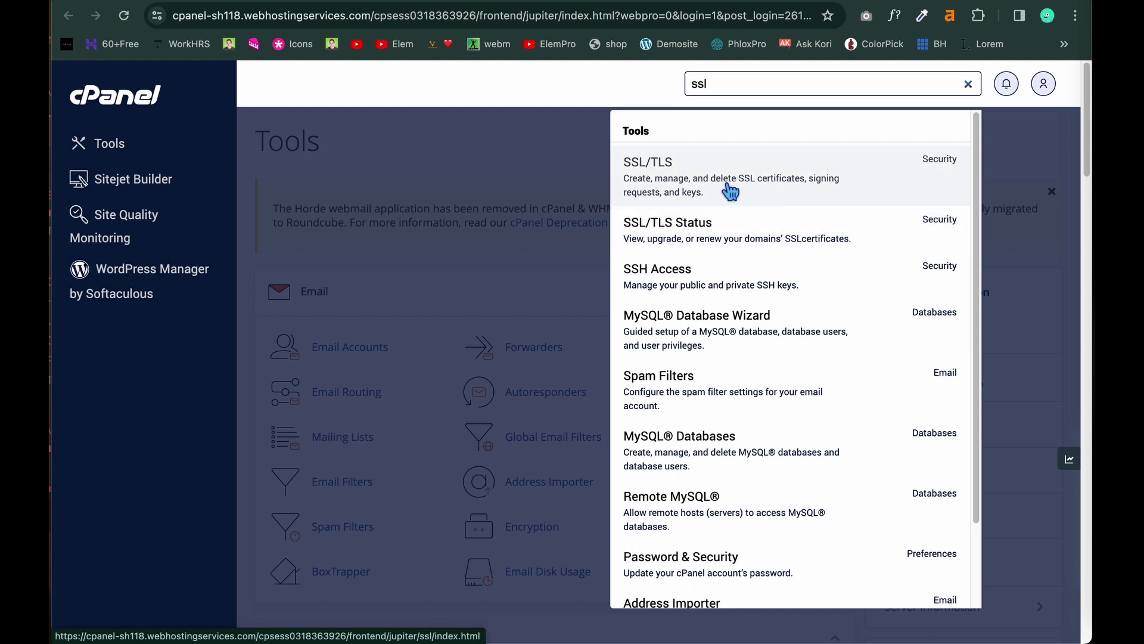
# Step: Open SSL/TLS Status and find the demo.bricejohn.com rows showing no certificate
pyautogui.click(691, 235)
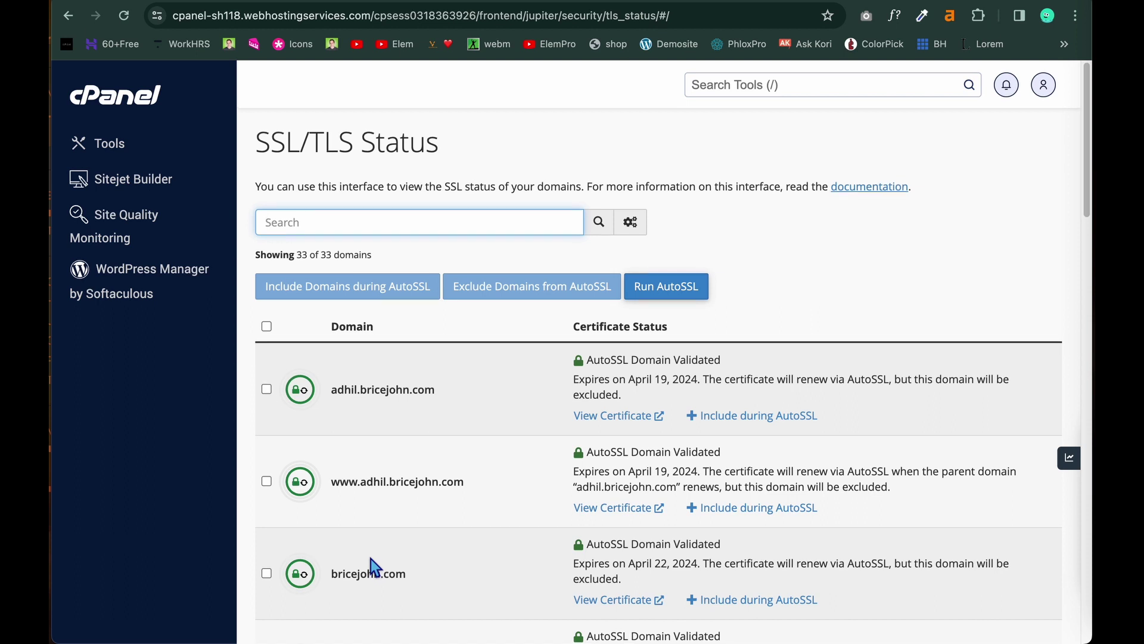
pyautogui.scroll(-3, 371, 559)
pyautogui.scroll(-4, 371, 559)
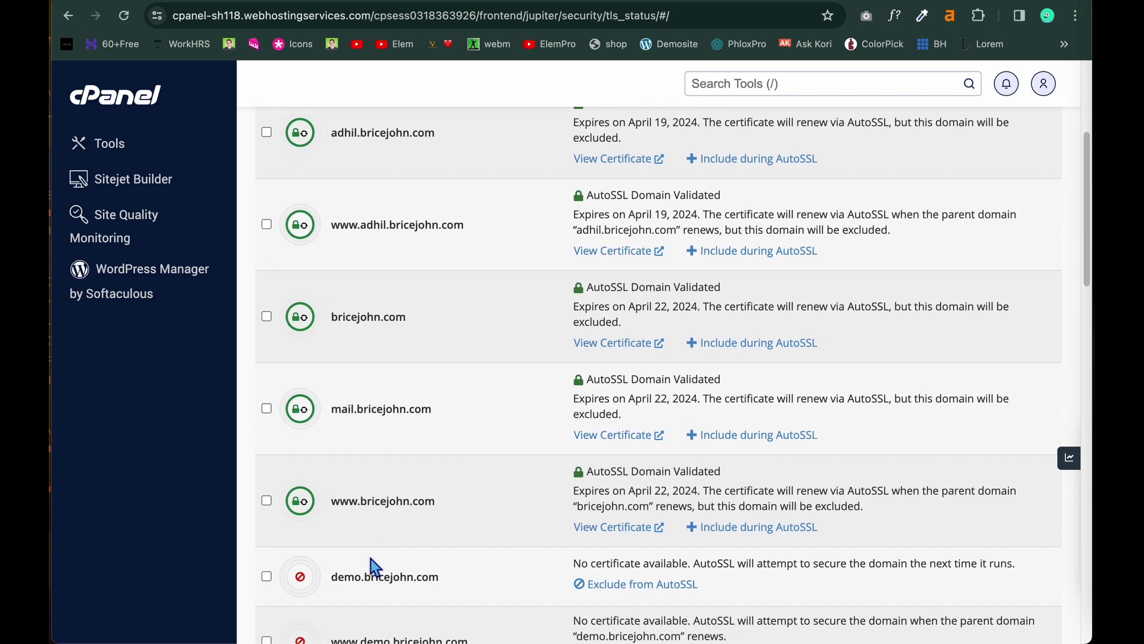
pyautogui.scroll(-6, 371, 559)
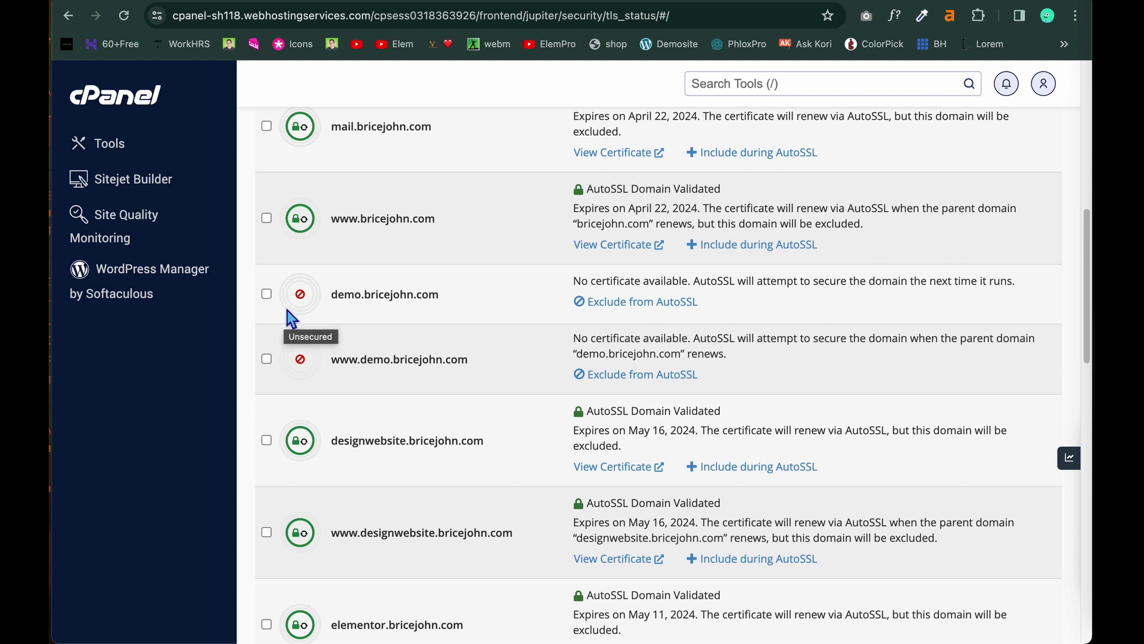
pyautogui.scroll(9, 291, 316)
# Step: Select all 33 domains and run AutoSSL until it reports success
pyautogui.click(266, 325)
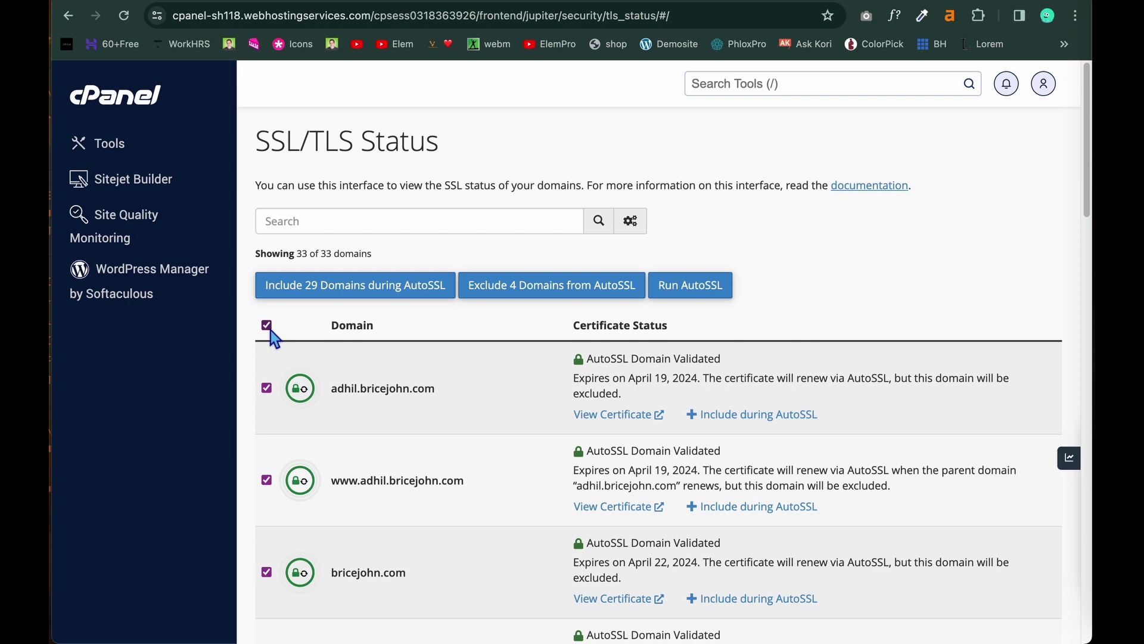
pyautogui.click(703, 287)
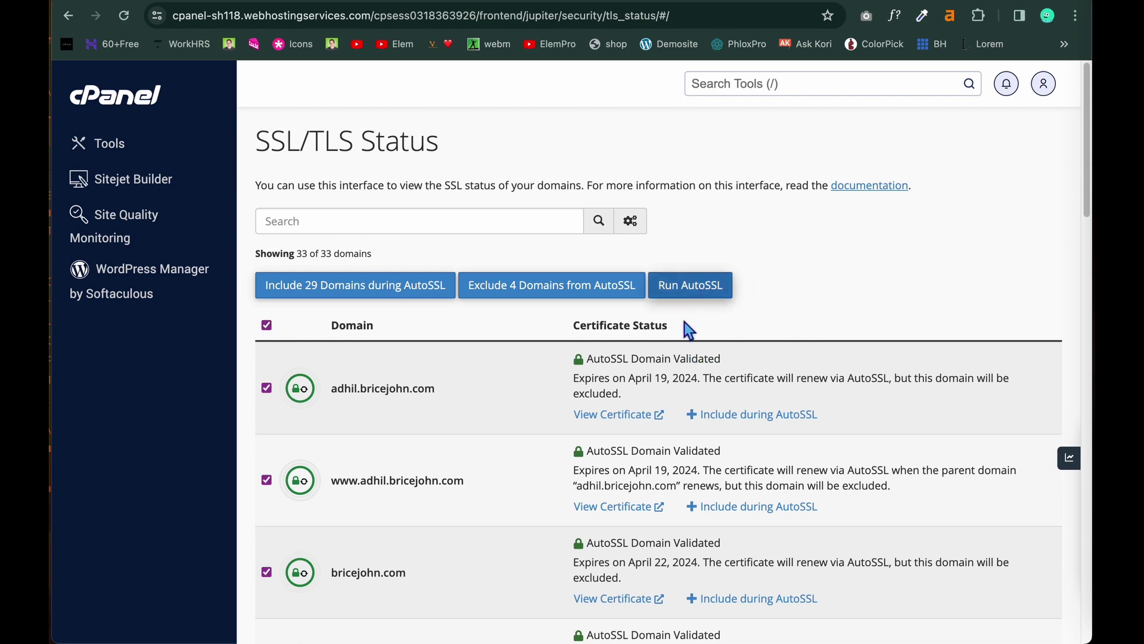
pyautogui.scroll(-5, 620, 417)
pyautogui.scroll(5, 590, 427)
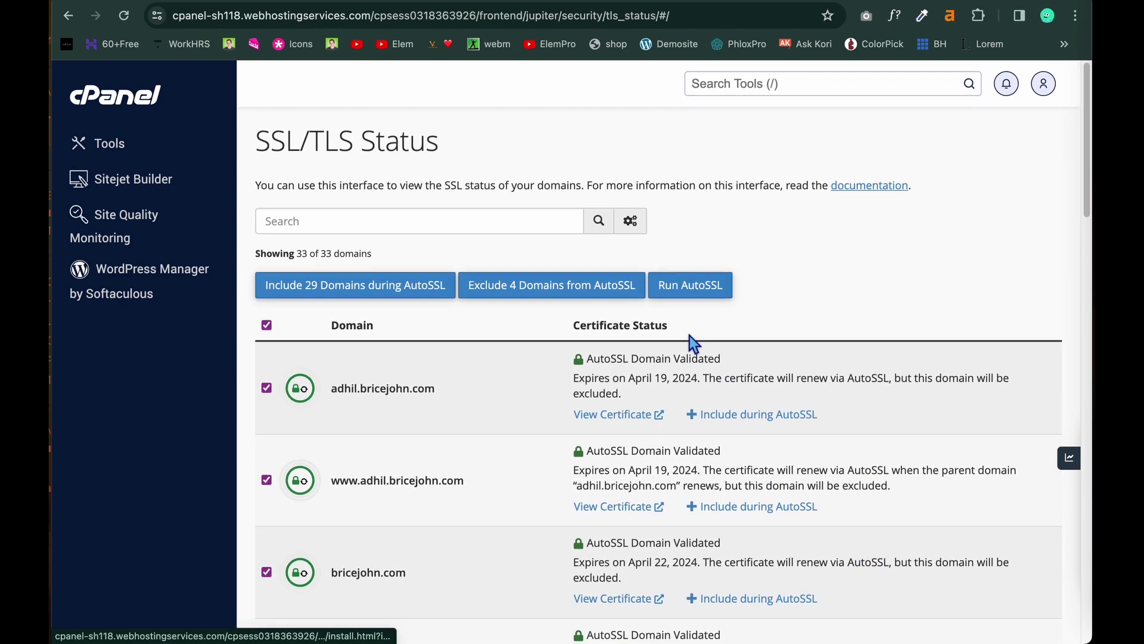
pyautogui.click(694, 292)
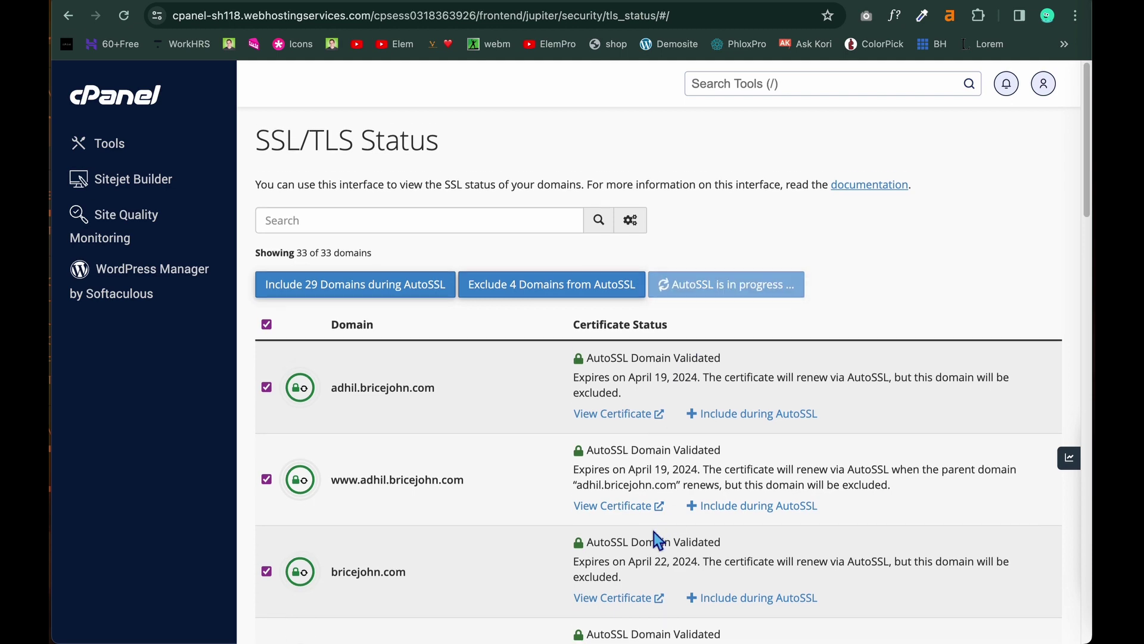
pyautogui.scroll(-4, 653, 532)
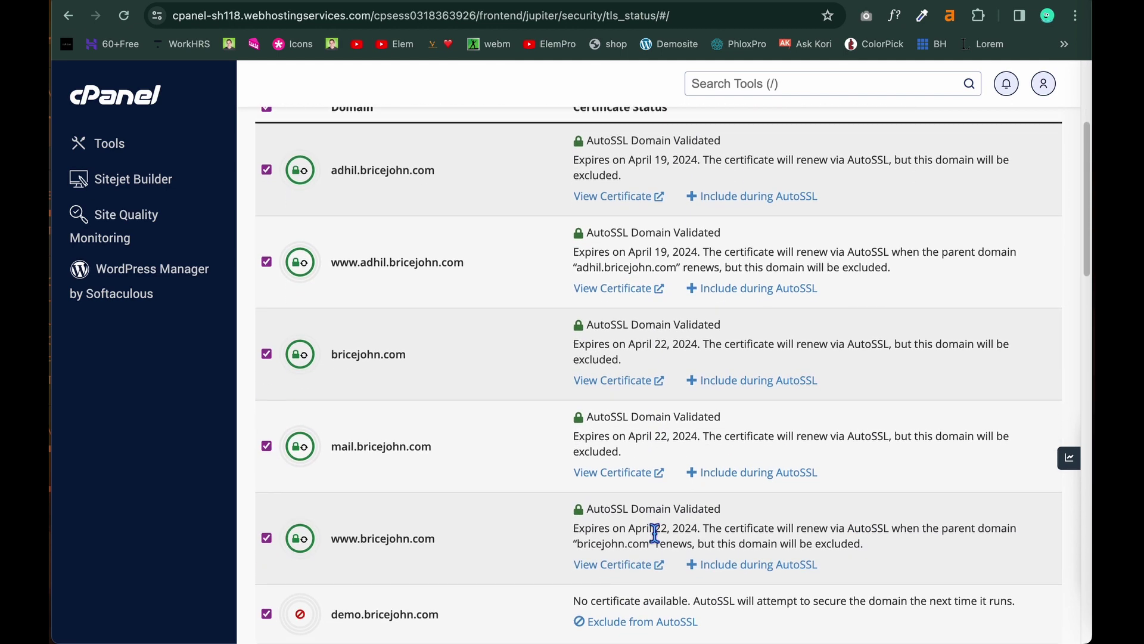
pyautogui.scroll(-1, 655, 533)
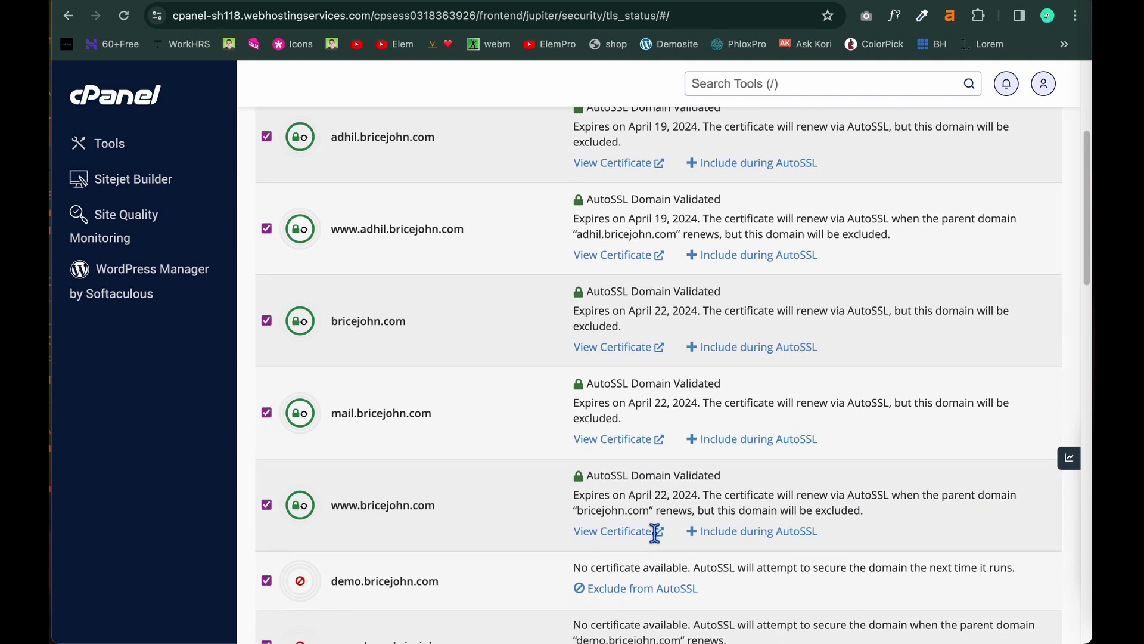
pyautogui.scroll(-1, 655, 533)
pyautogui.scroll(-1, 655, 533)
pyautogui.scroll(-1, 655, 533)
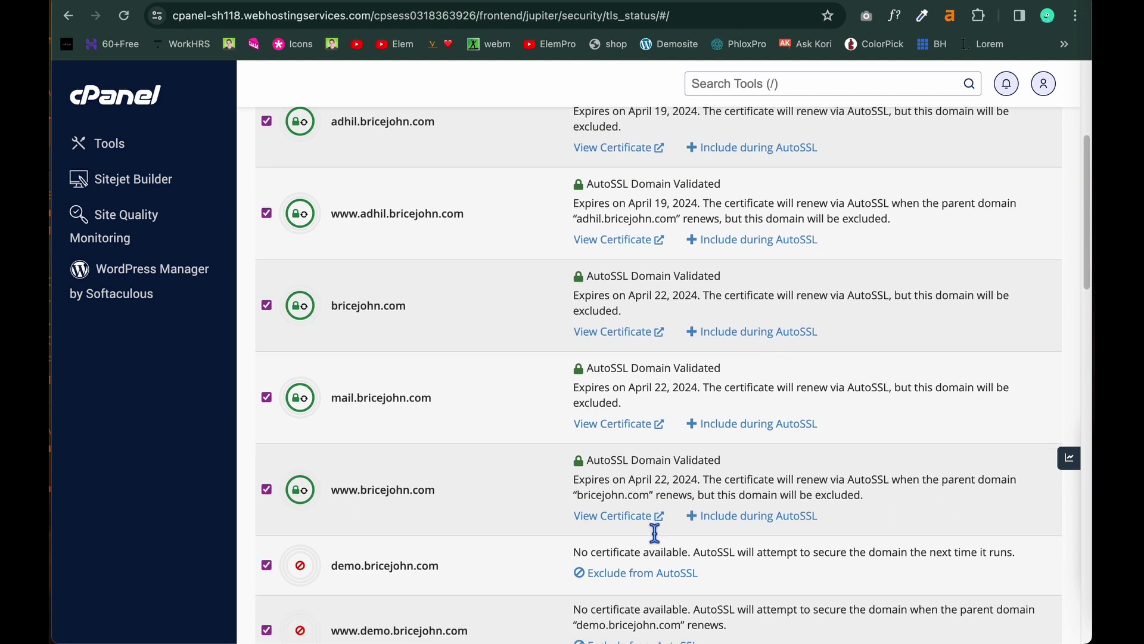
pyautogui.scroll(5, 655, 534)
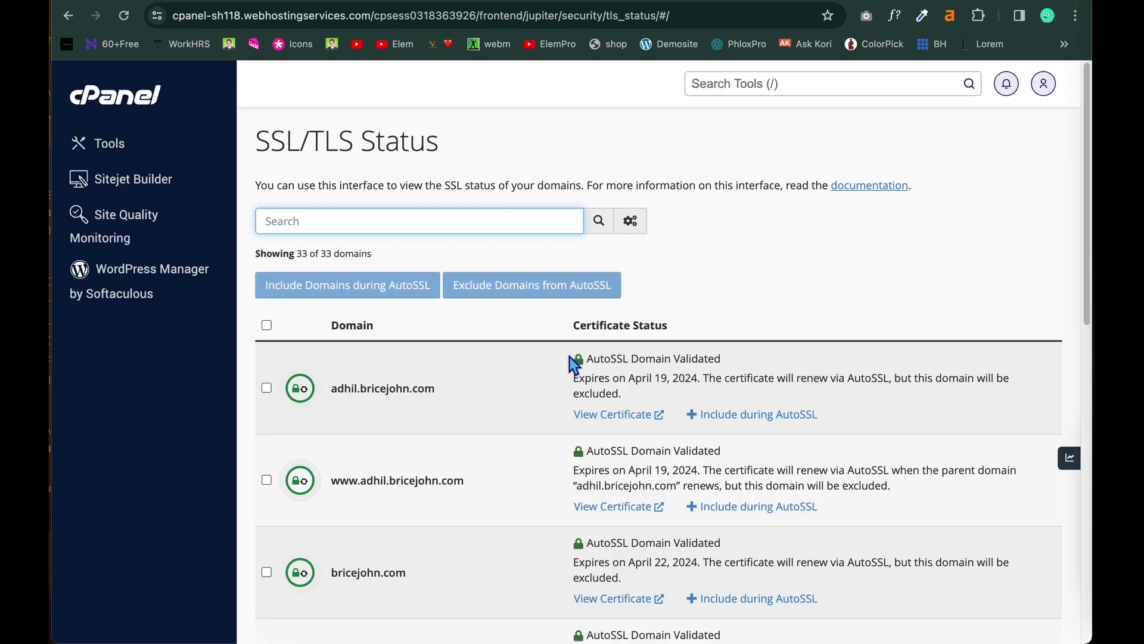
pyautogui.scroll(-5, 358, 556)
pyautogui.scroll(-2, 359, 556)
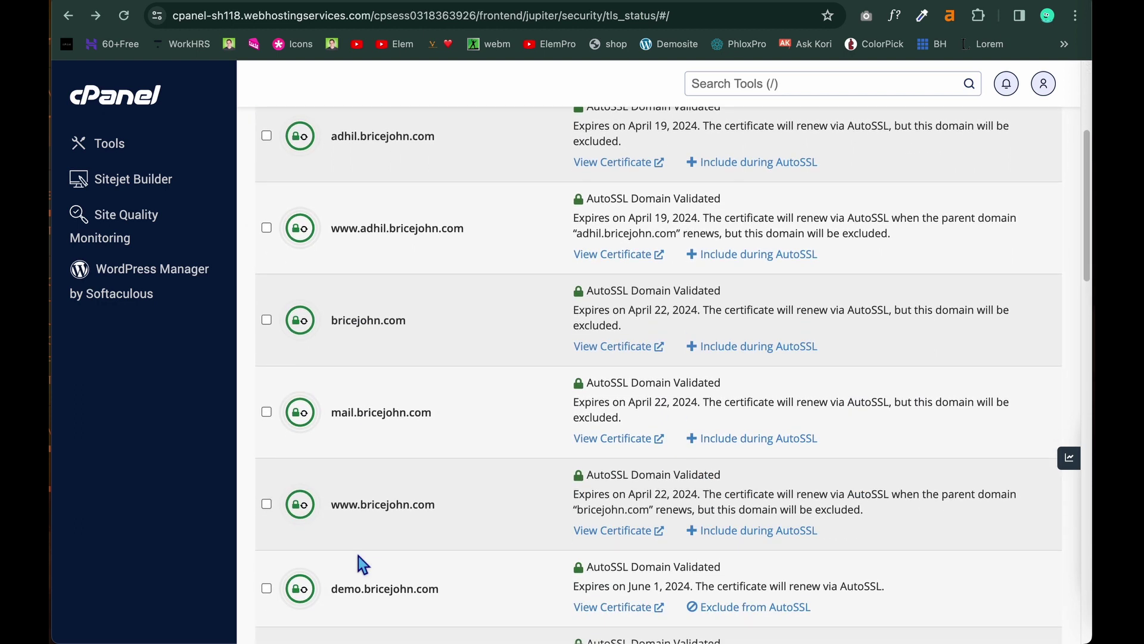
pyautogui.scroll(-2, 359, 556)
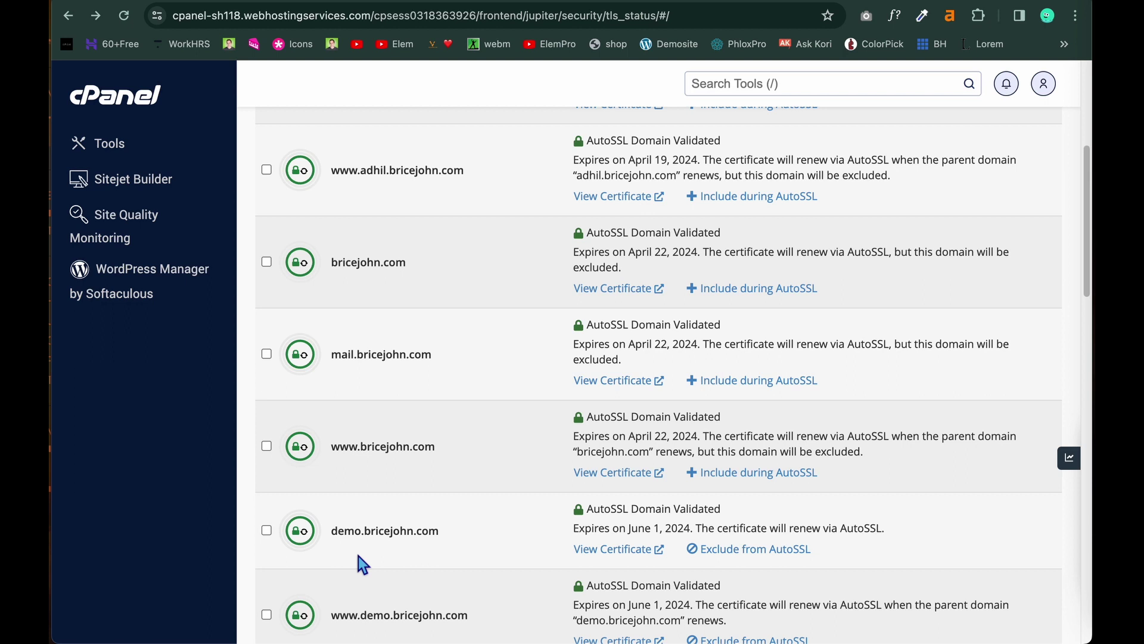
pyautogui.scroll(-3, 358, 556)
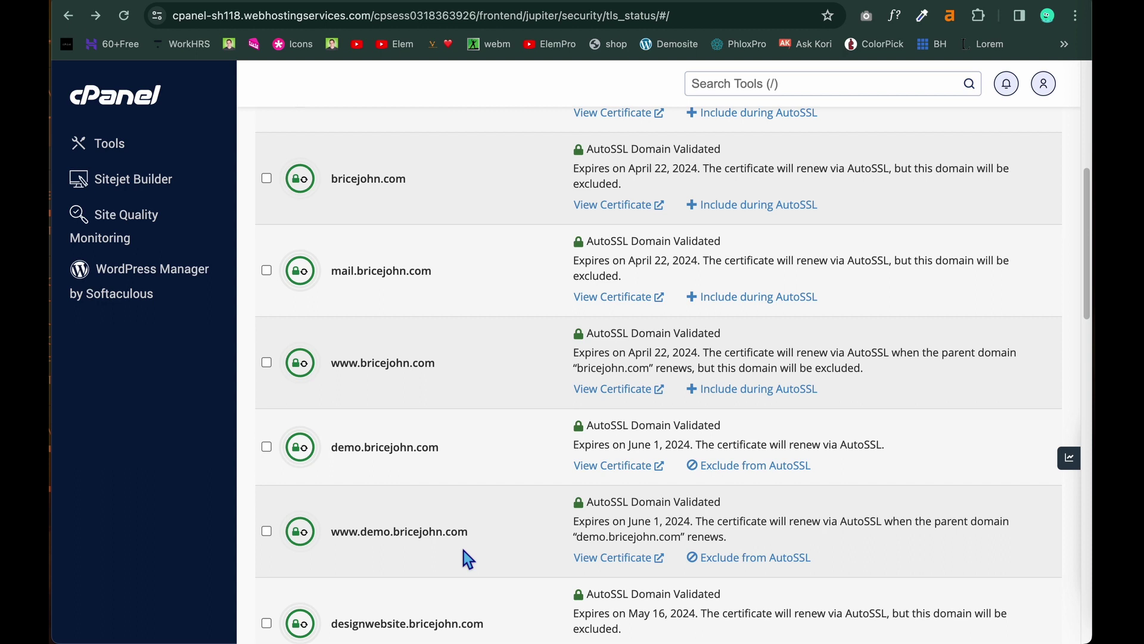
pyautogui.click(997, 2)
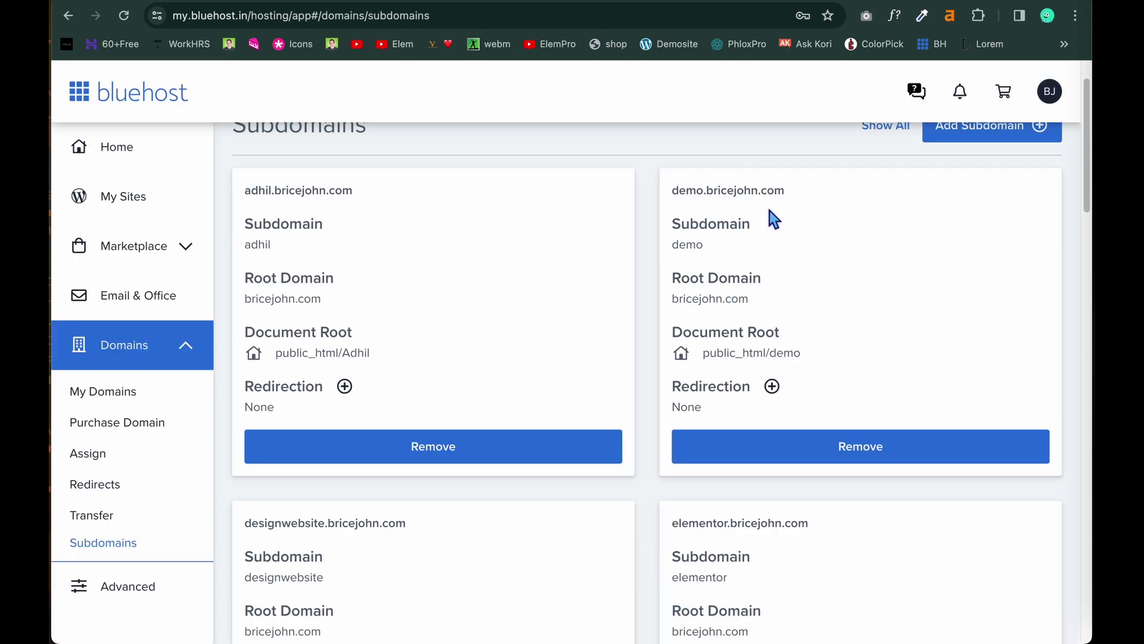
pyautogui.scroll(2, 477, 396)
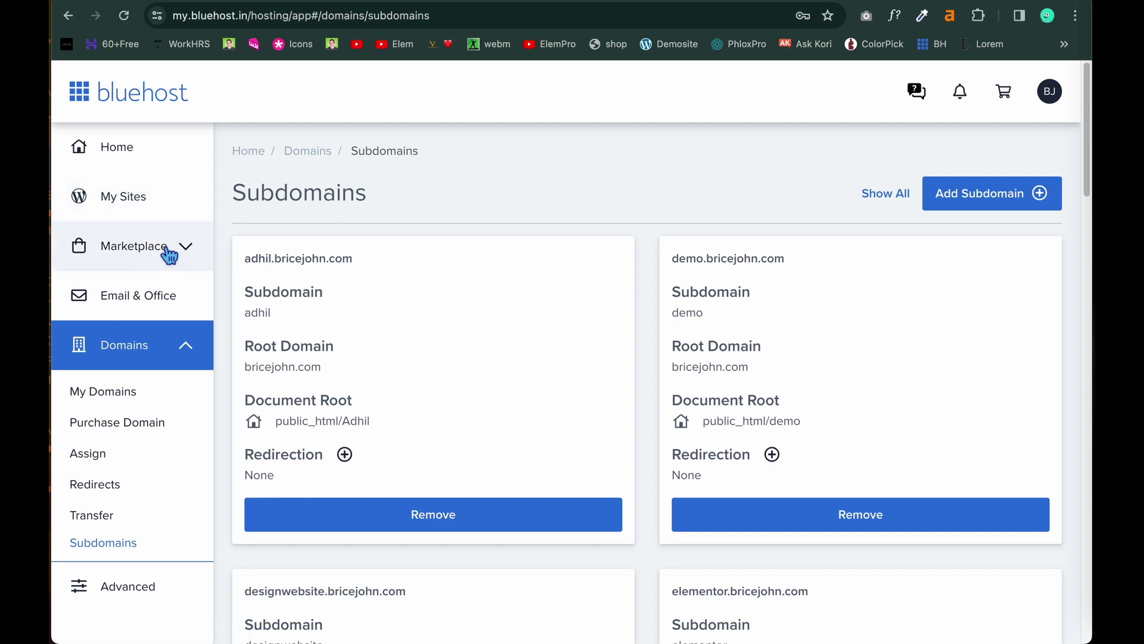
# Step: Return to My Sites and expand the Add site dropdown at the bottom
pyautogui.click(151, 211)
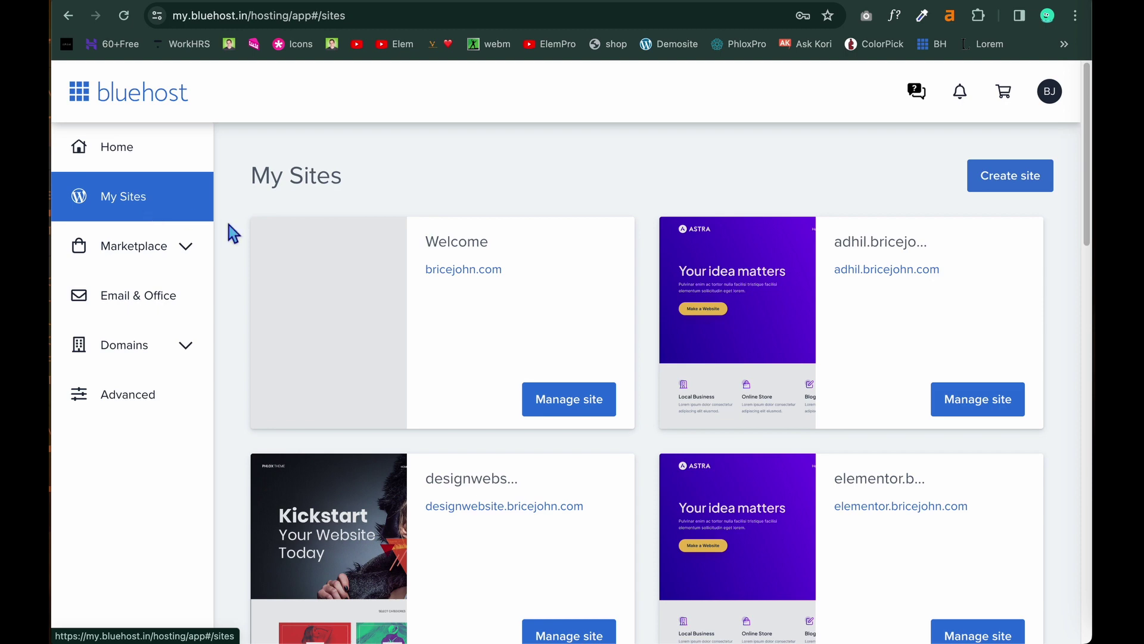
pyautogui.scroll(-9, 362, 416)
pyautogui.scroll(-2, 361, 416)
pyautogui.scroll(5, 361, 416)
pyautogui.scroll(-2, 963, 560)
pyautogui.scroll(-3, 961, 553)
pyautogui.scroll(-10, 960, 552)
pyautogui.scroll(-2, 965, 561)
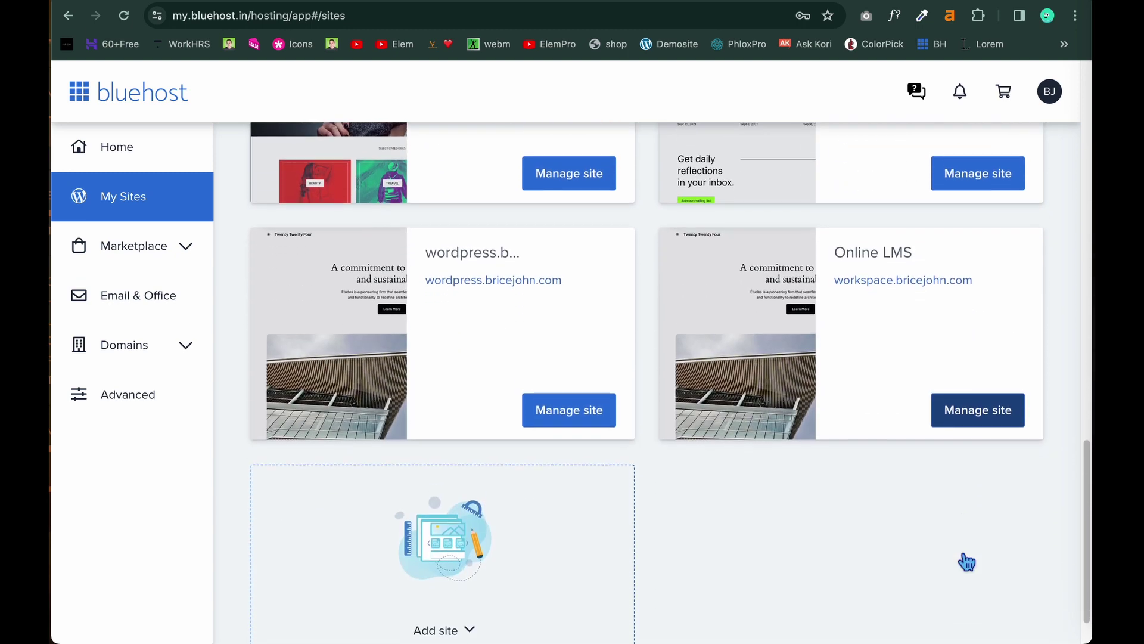
pyautogui.scroll(-1, 863, 567)
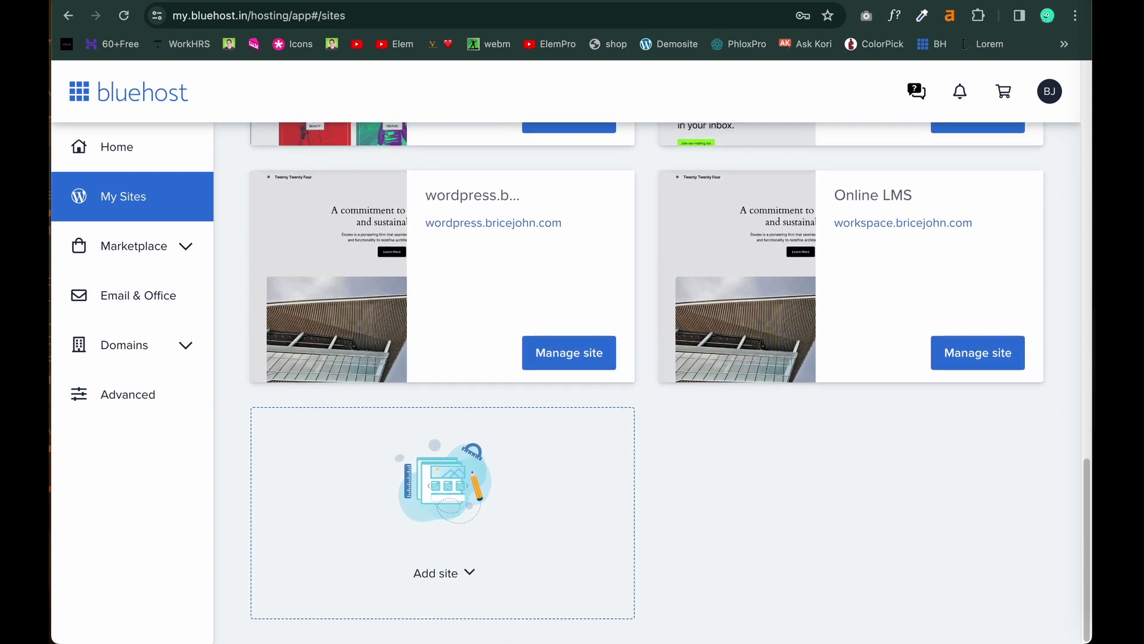
pyautogui.click(470, 575)
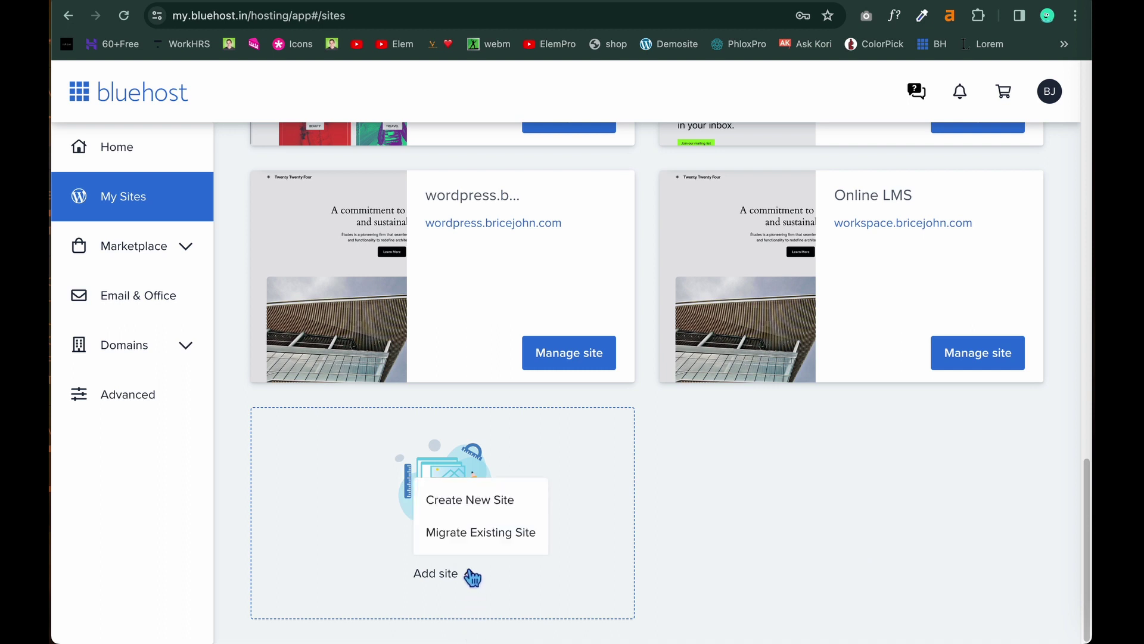
# Step: Start a new WordPress site with the default name and tagline on demo.bricejohn.com
pyautogui.click(480, 517)
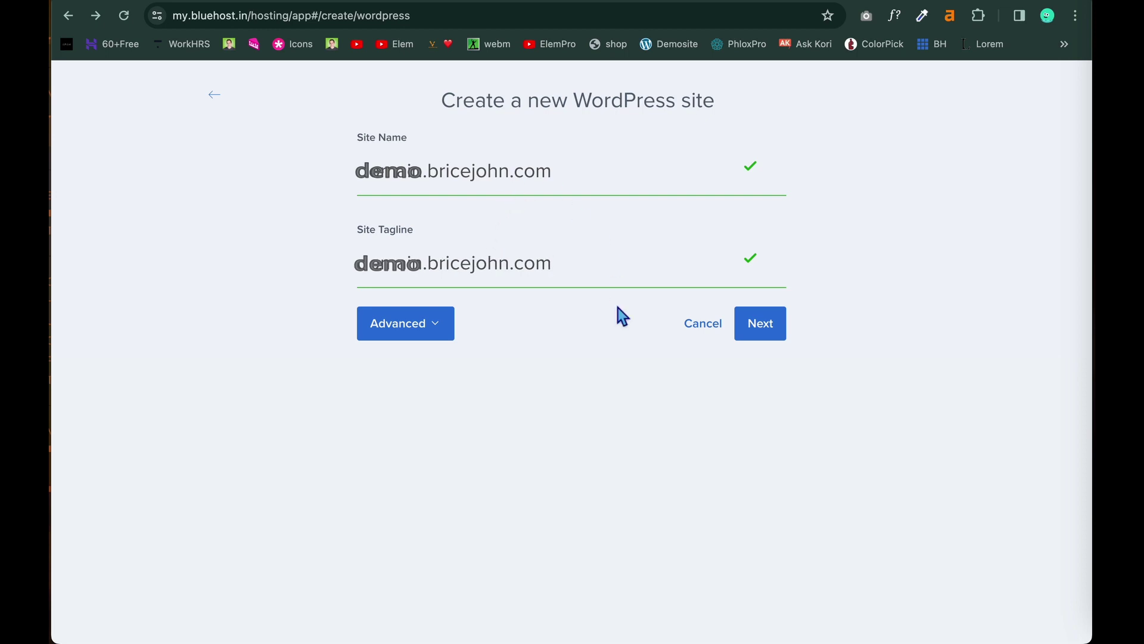
pyautogui.click(771, 336)
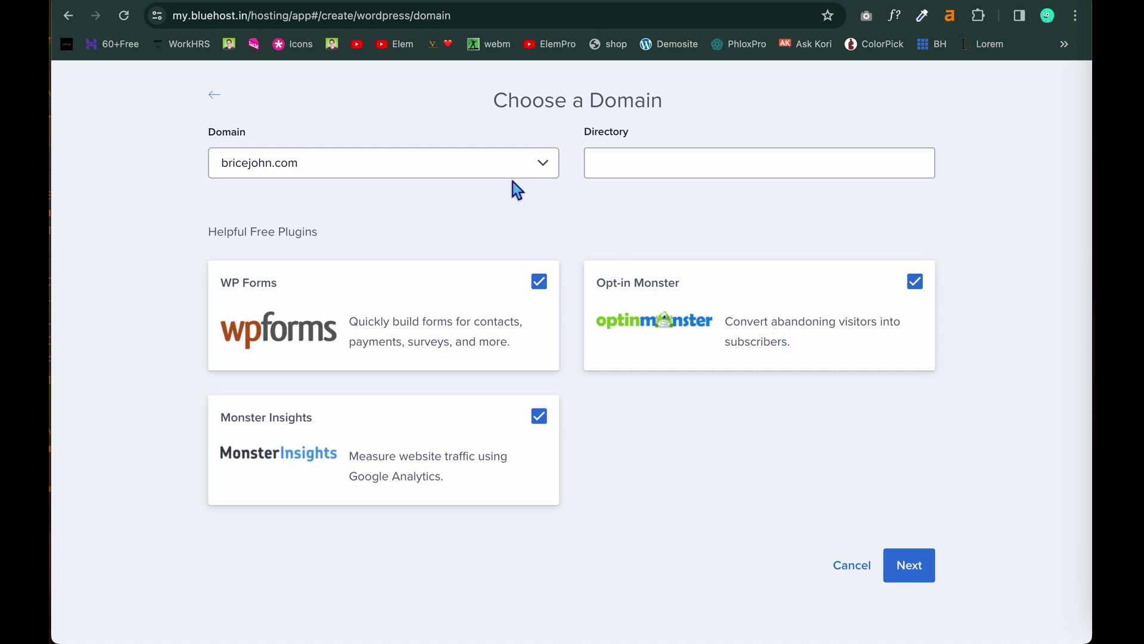
pyautogui.click(545, 170)
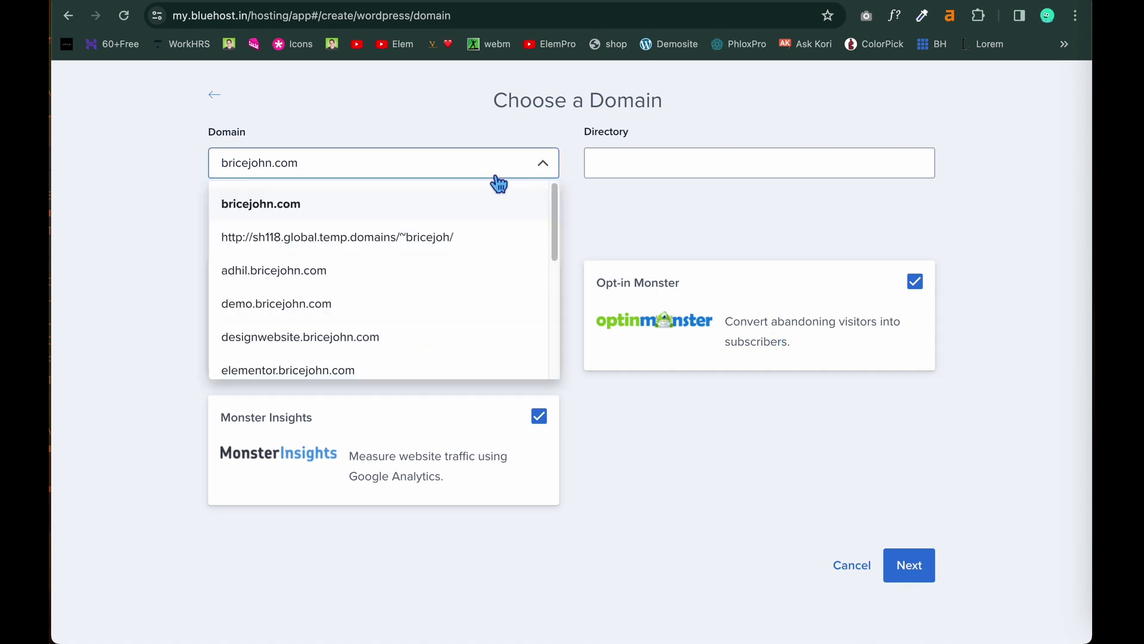
pyautogui.click(369, 320)
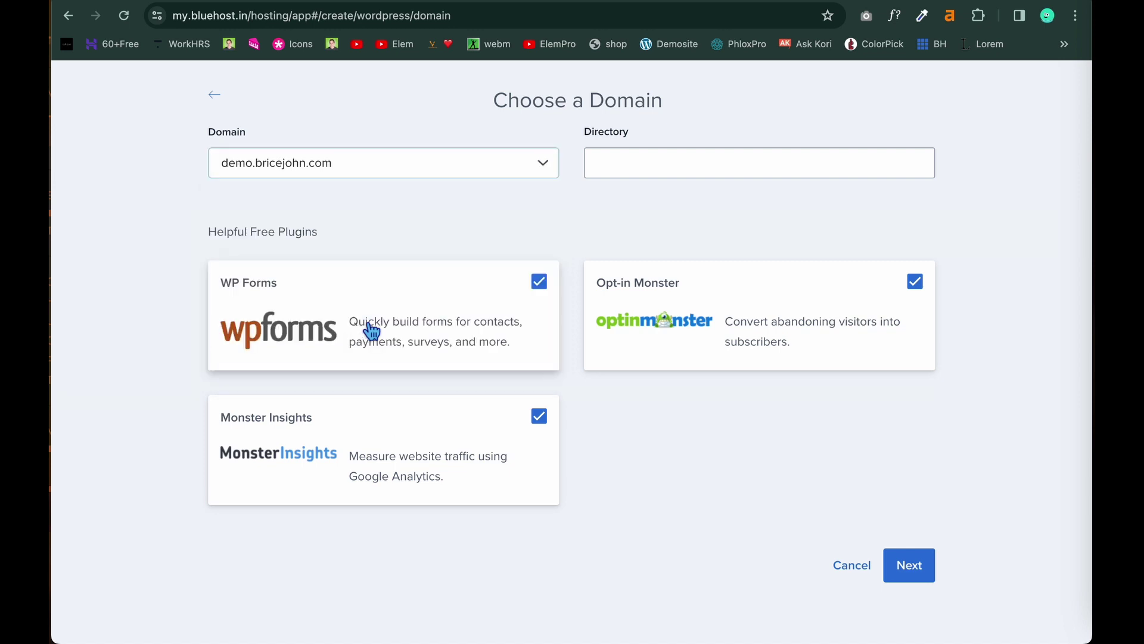
# Step: Skip the WP Forms, Monster Insights and Opt-in Monster plugins and begin site setup
pyautogui.click(545, 286)
pyautogui.click(543, 419)
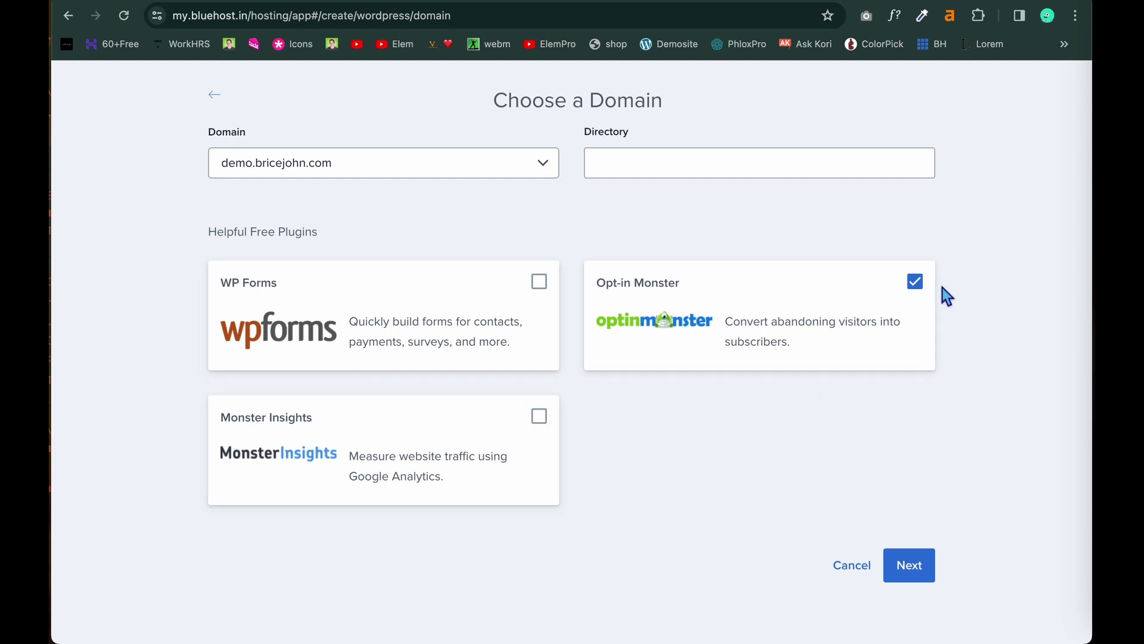
pyautogui.click(921, 286)
pyautogui.click(915, 565)
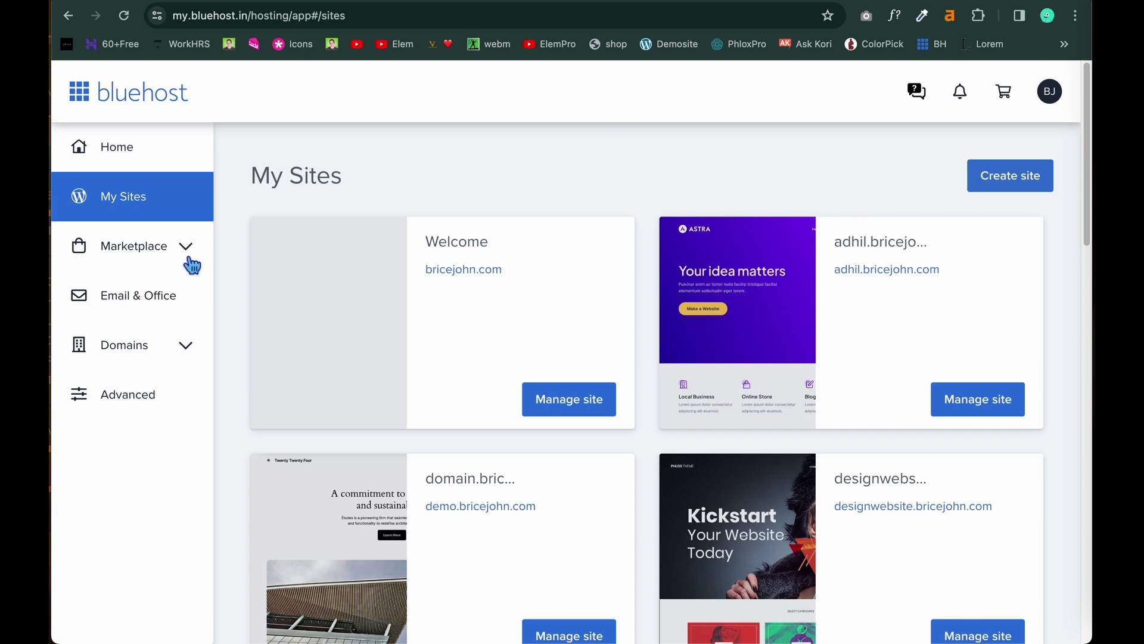
# Step: Show Domains and find the demo.bricejohn.com card, using Twenty Twenty-Four, in My Sites
pyautogui.click(188, 352)
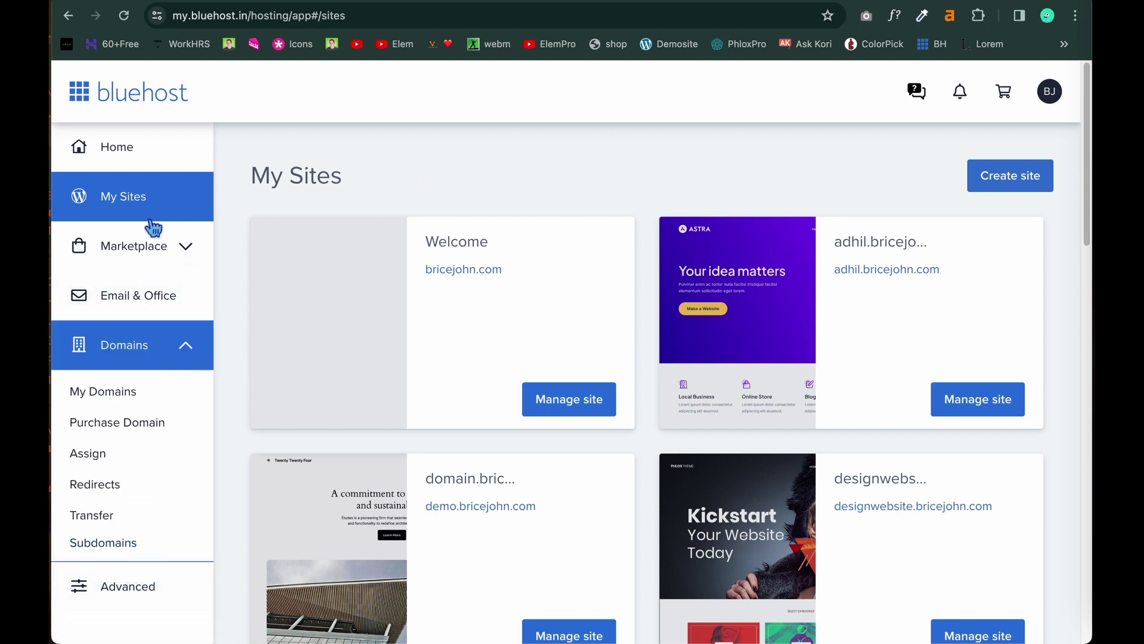
pyautogui.scroll(-3, 539, 489)
pyautogui.scroll(-15, 538, 488)
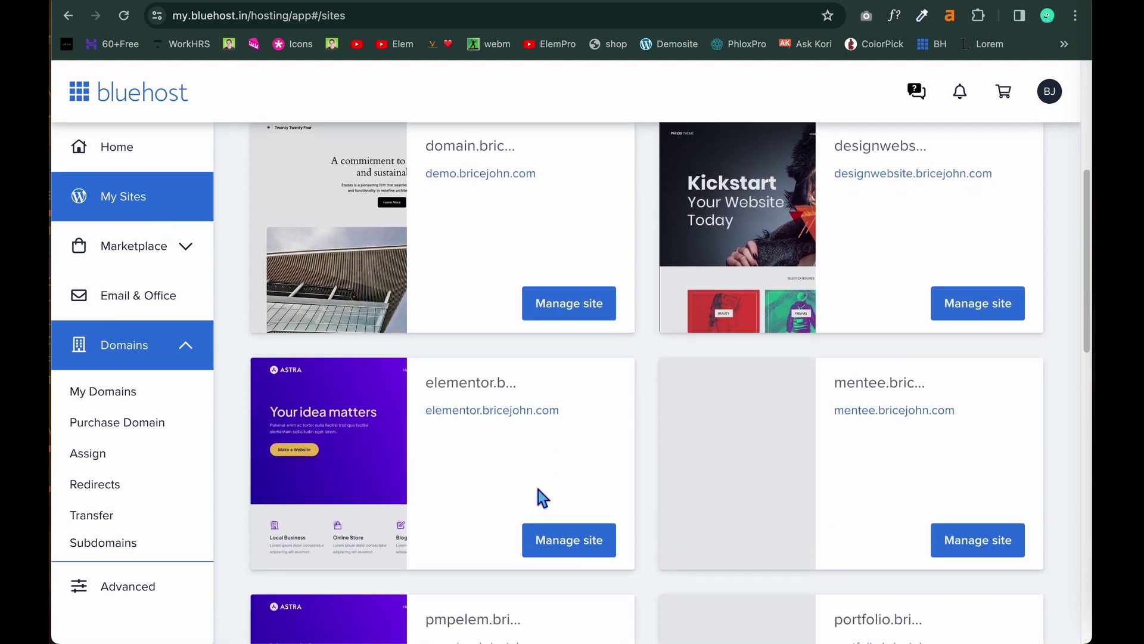
pyautogui.scroll(2, 538, 489)
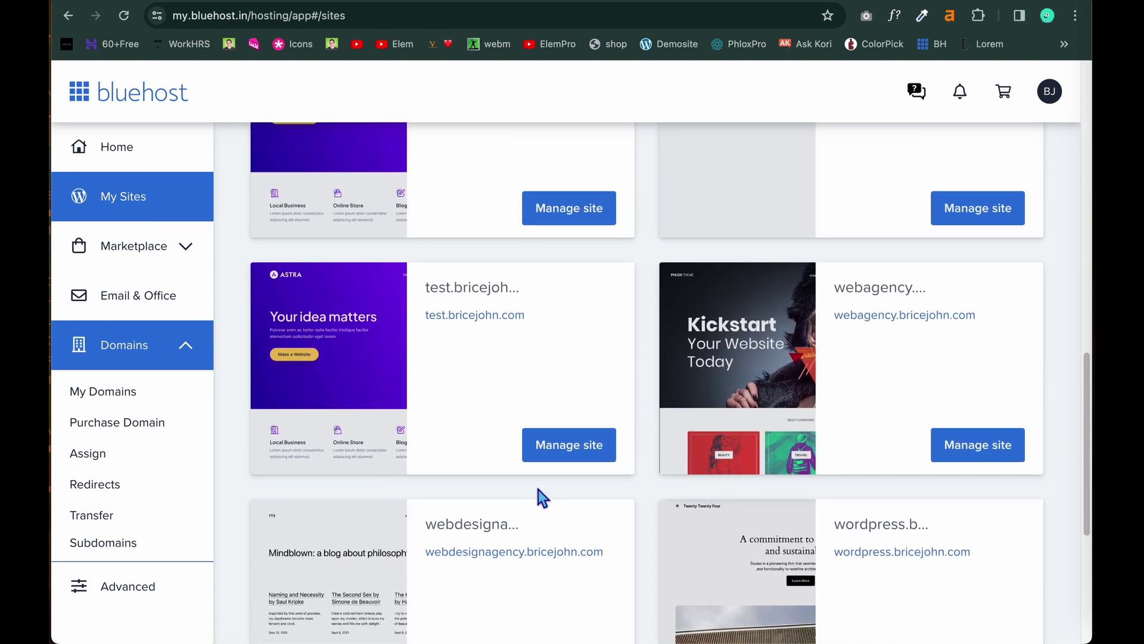
pyautogui.scroll(5, 538, 488)
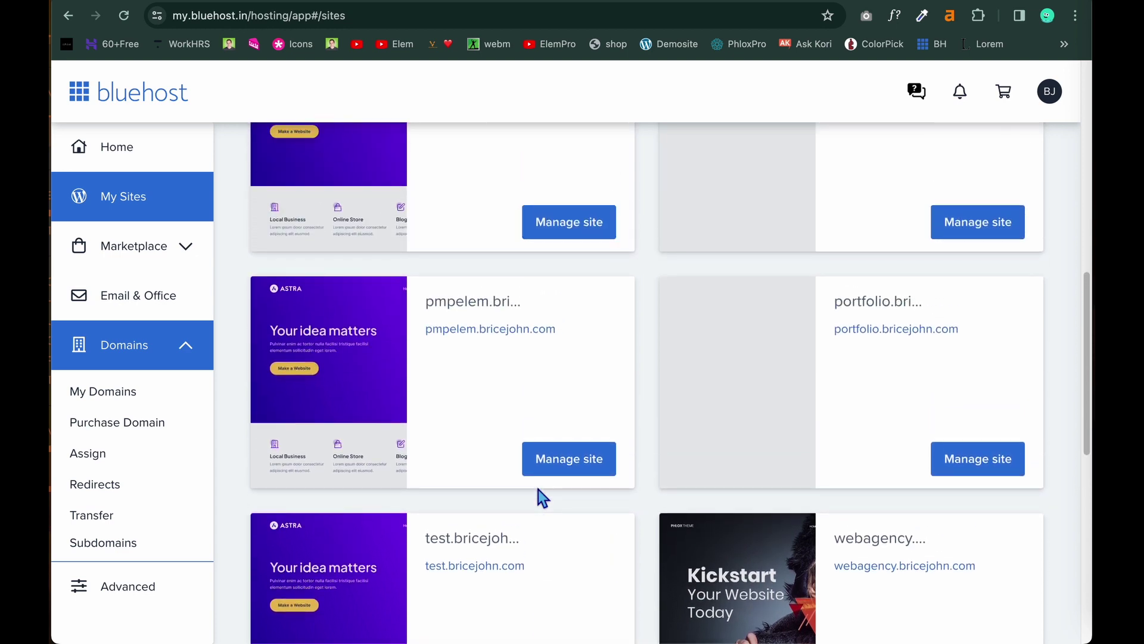
pyautogui.scroll(4, 539, 489)
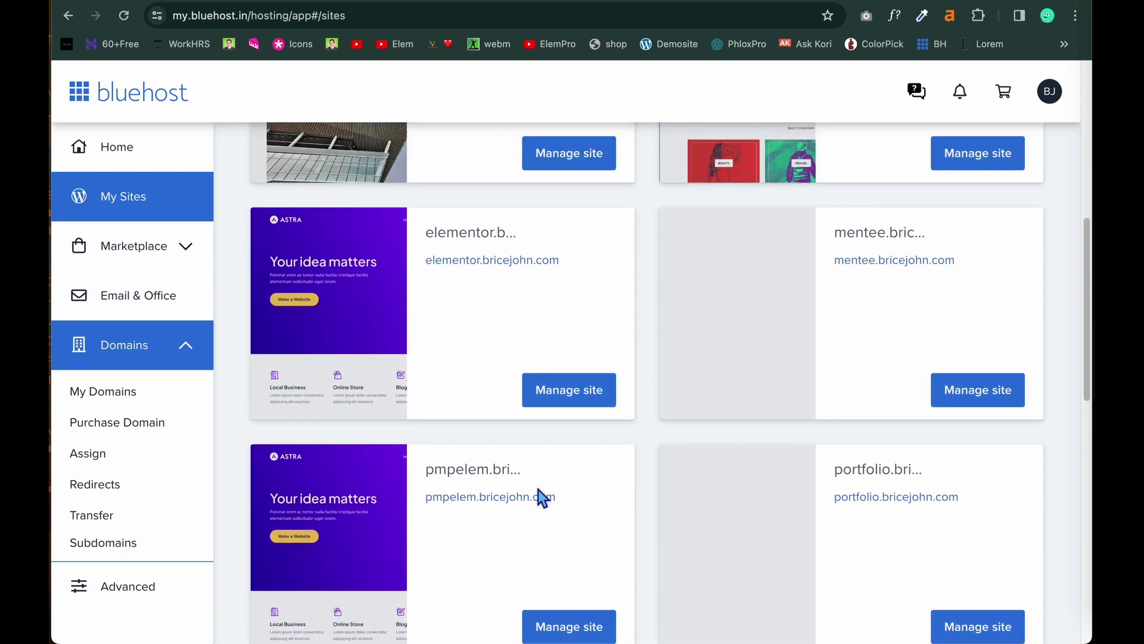
pyautogui.scroll(4, 538, 489)
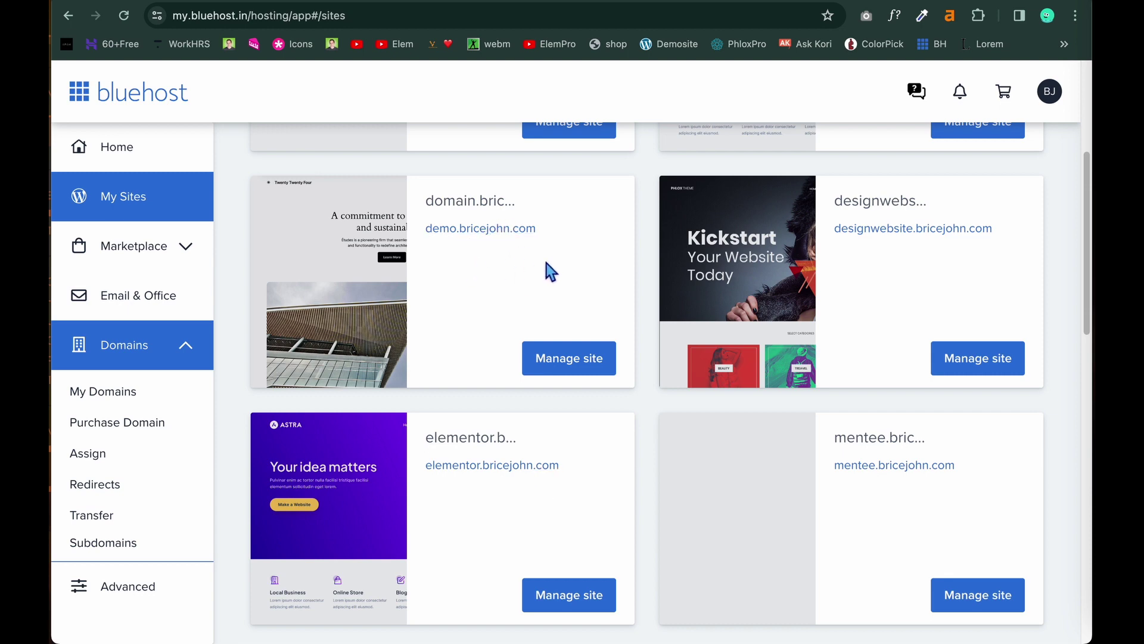
# Step: Visit the live demo.bricejohn.com site and scroll through its homepage
pyautogui.click(520, 245)
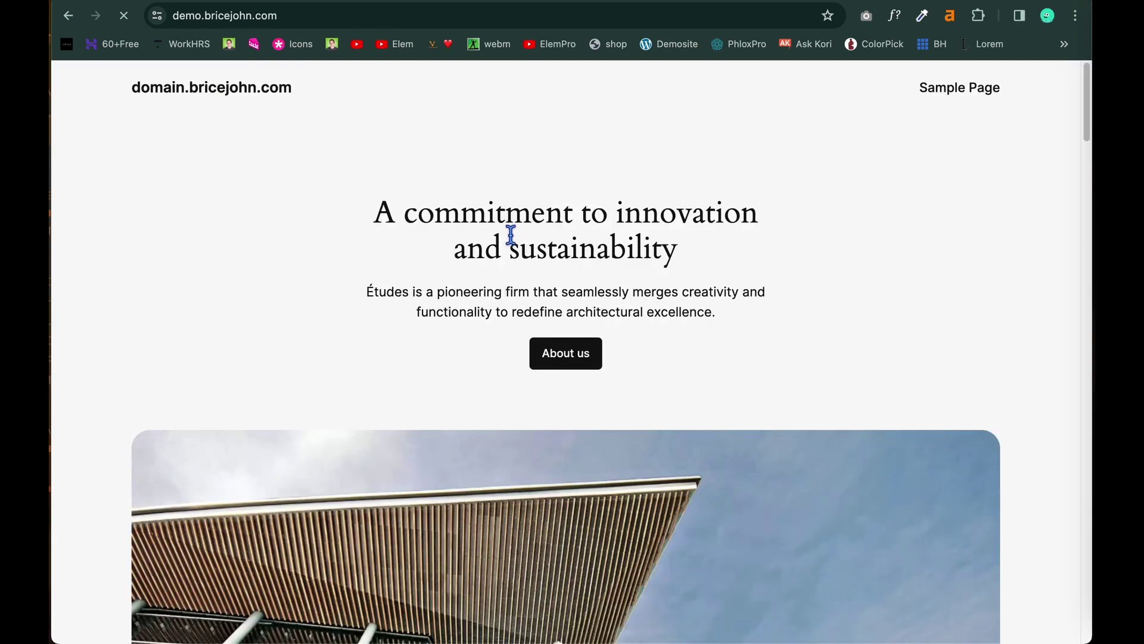
pyautogui.scroll(-10, 511, 233)
pyautogui.scroll(10, 510, 234)
pyautogui.scroll(-3, 511, 233)
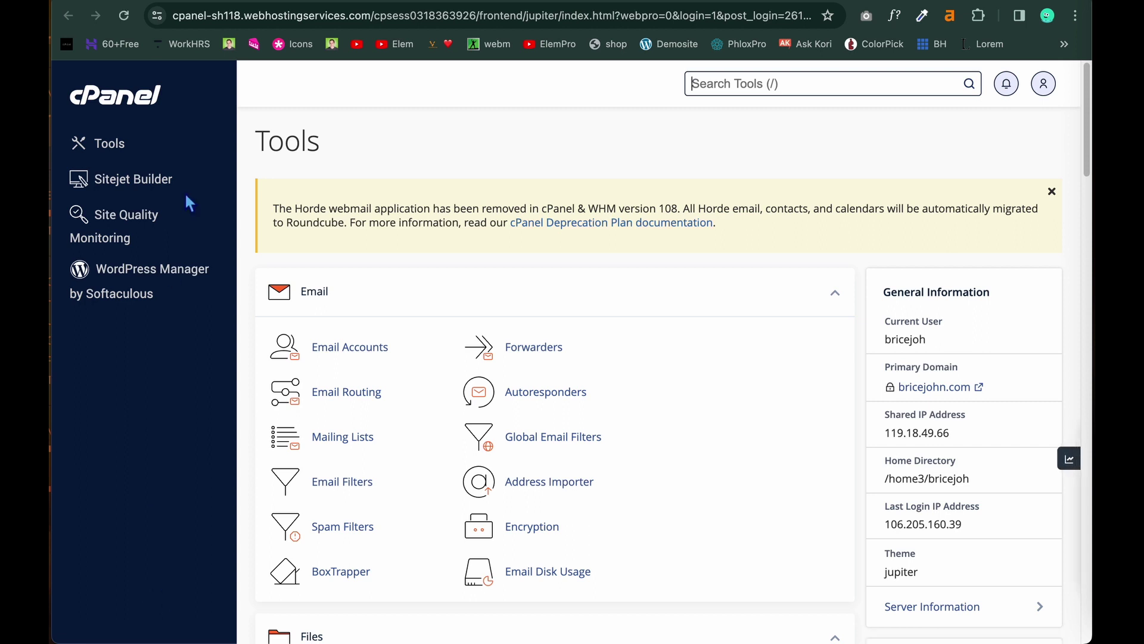
pyautogui.click(143, 276)
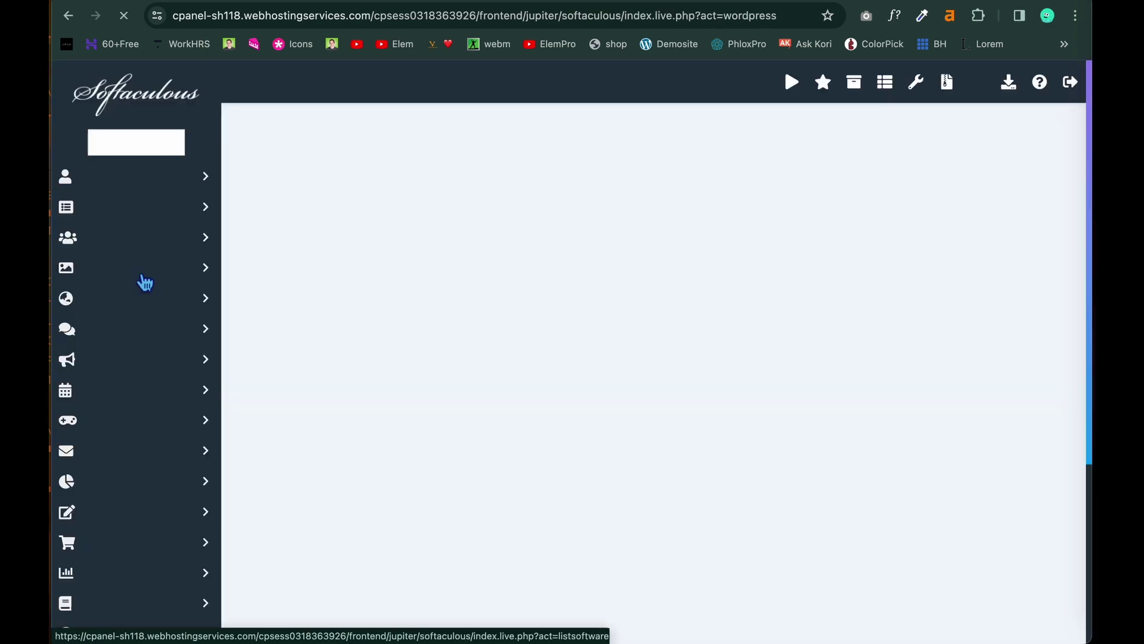
pyautogui.scroll(-5, 327, 360)
pyautogui.scroll(-3, 325, 355)
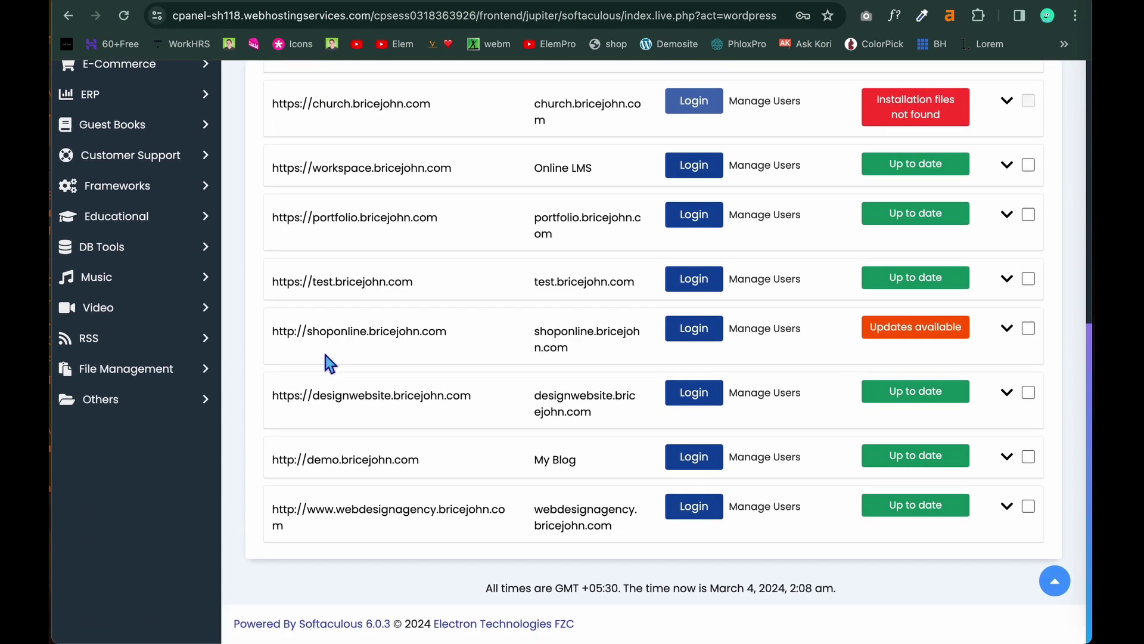
pyautogui.scroll(6, 325, 355)
pyautogui.scroll(-3, 325, 355)
pyautogui.scroll(-3, 327, 355)
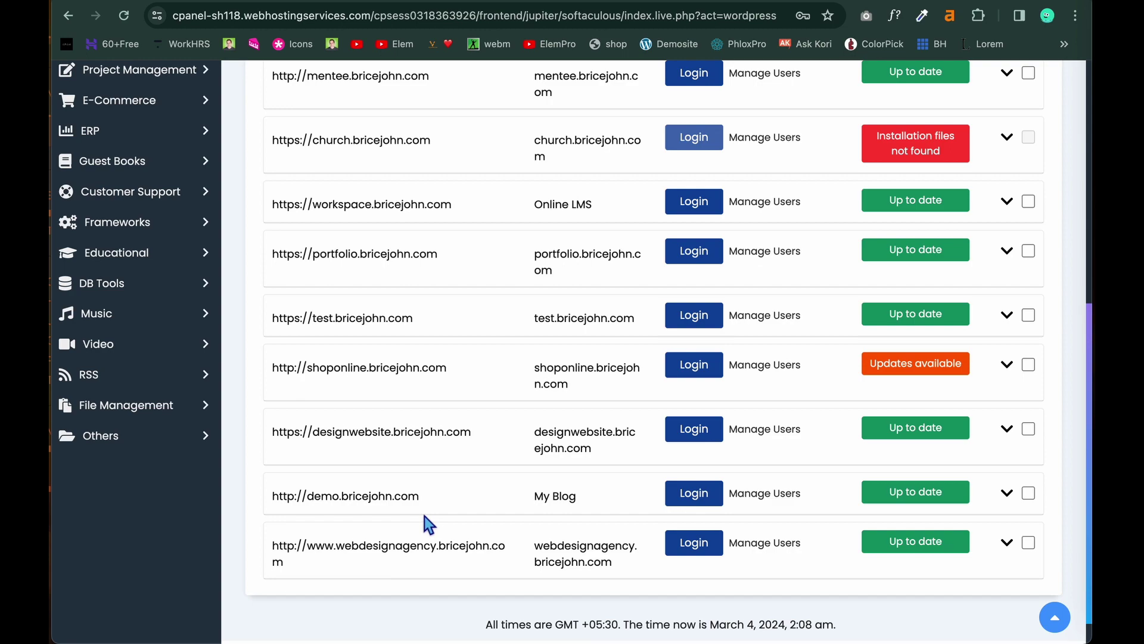
pyautogui.scroll(7, 424, 516)
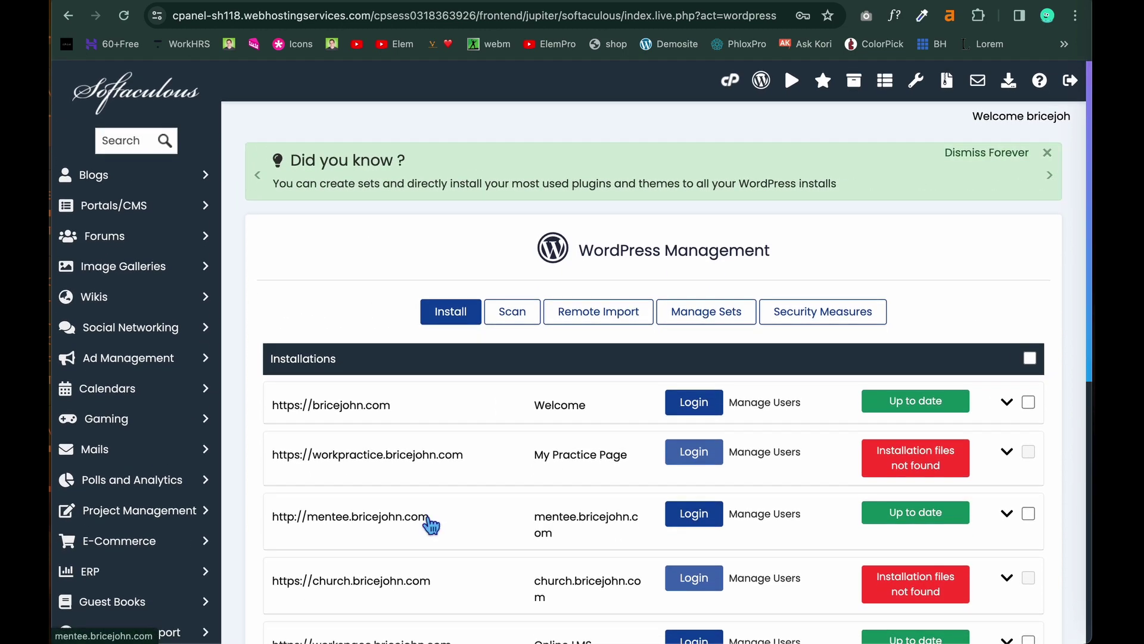
pyautogui.scroll(-8, 424, 516)
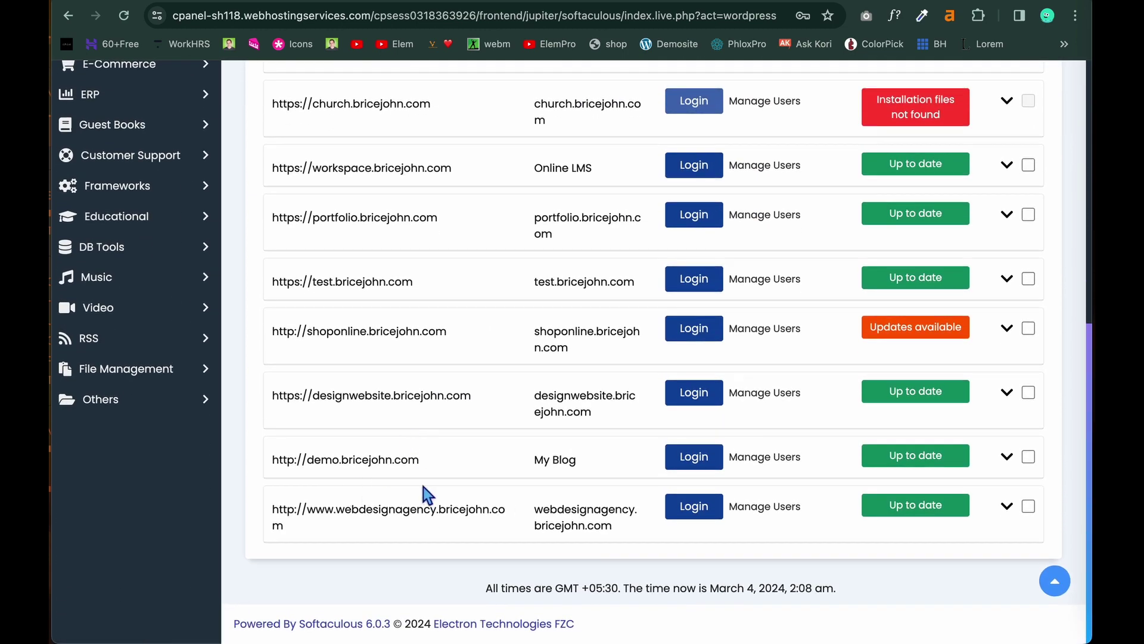